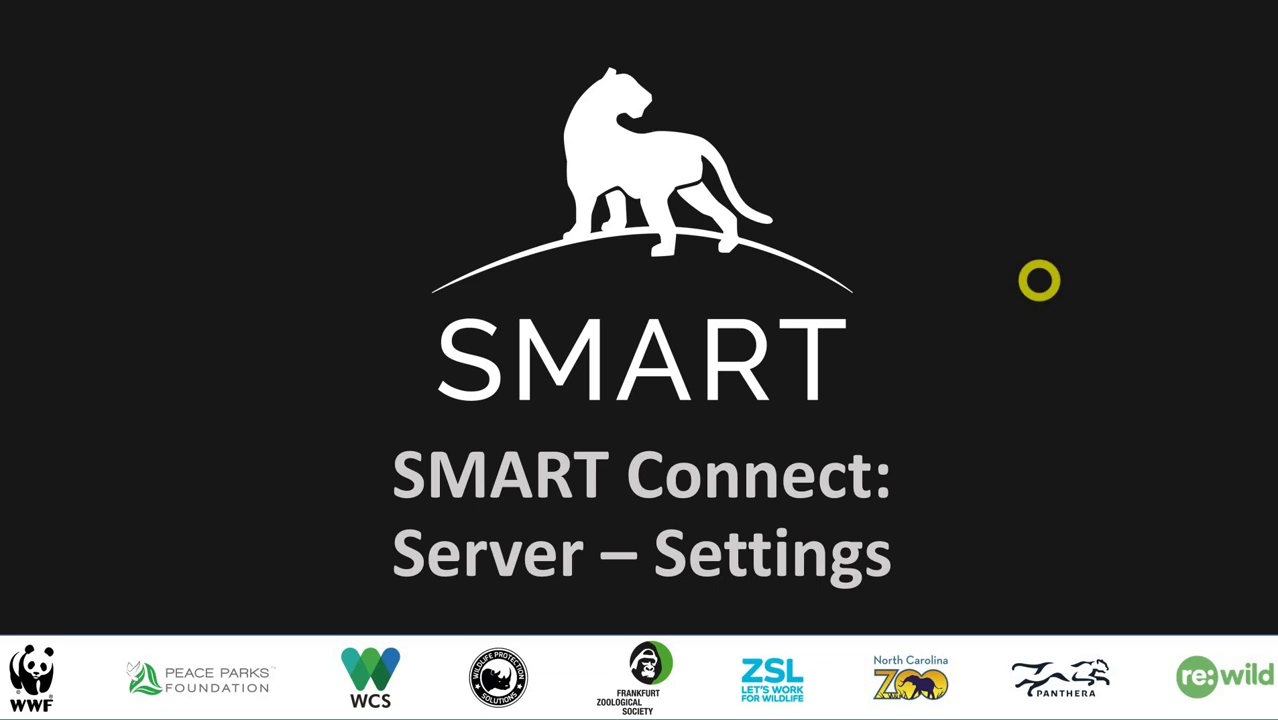
Advance past the intro title slides to the SMART Mobile Packages page.
left_click(1039, 263)
left_click(1039, 263)
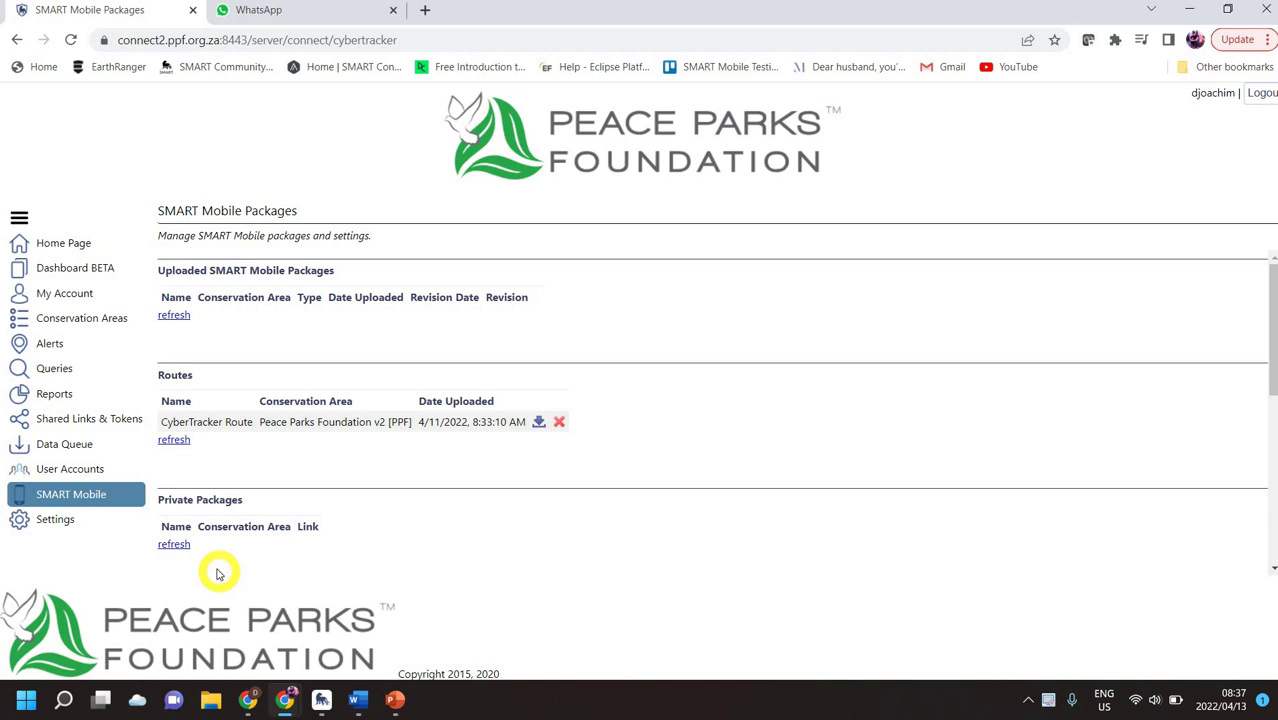
In Settings, copy the OpenStreetMap service URL and begin adding a new map layer.
left_click(75, 524)
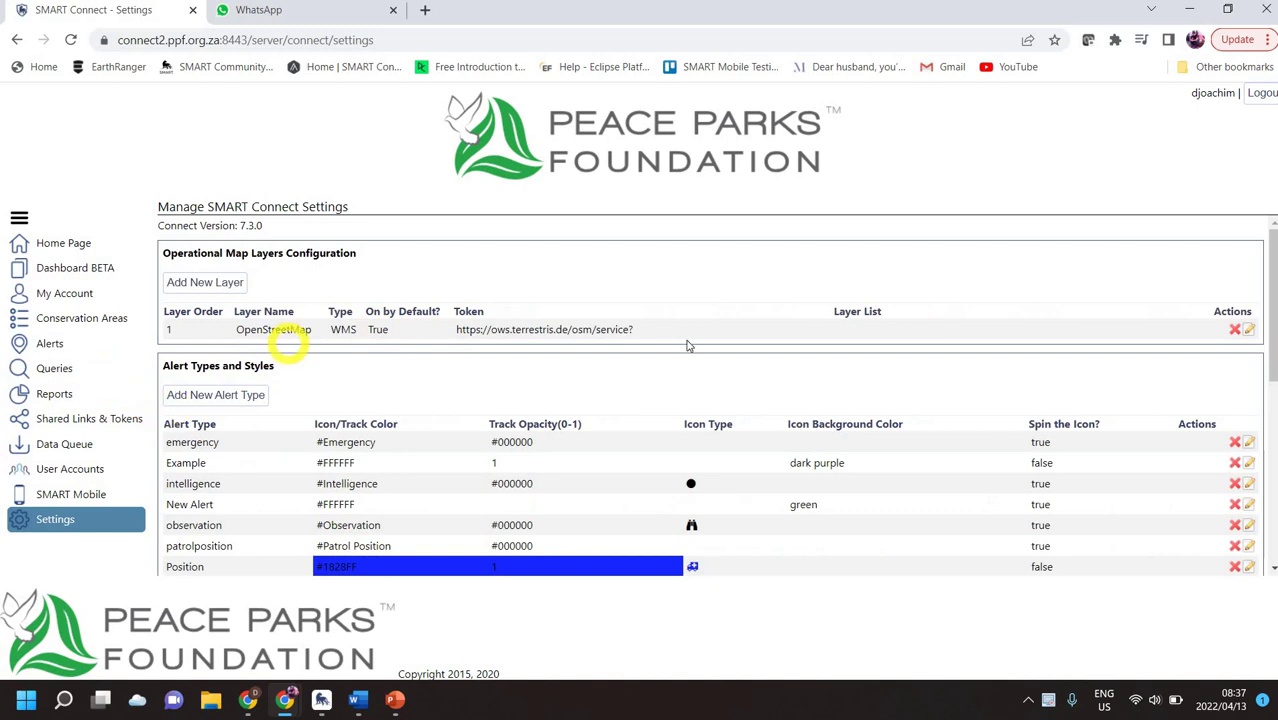
left_click_drag(662, 332, 436, 338)
key("ctrl+c")
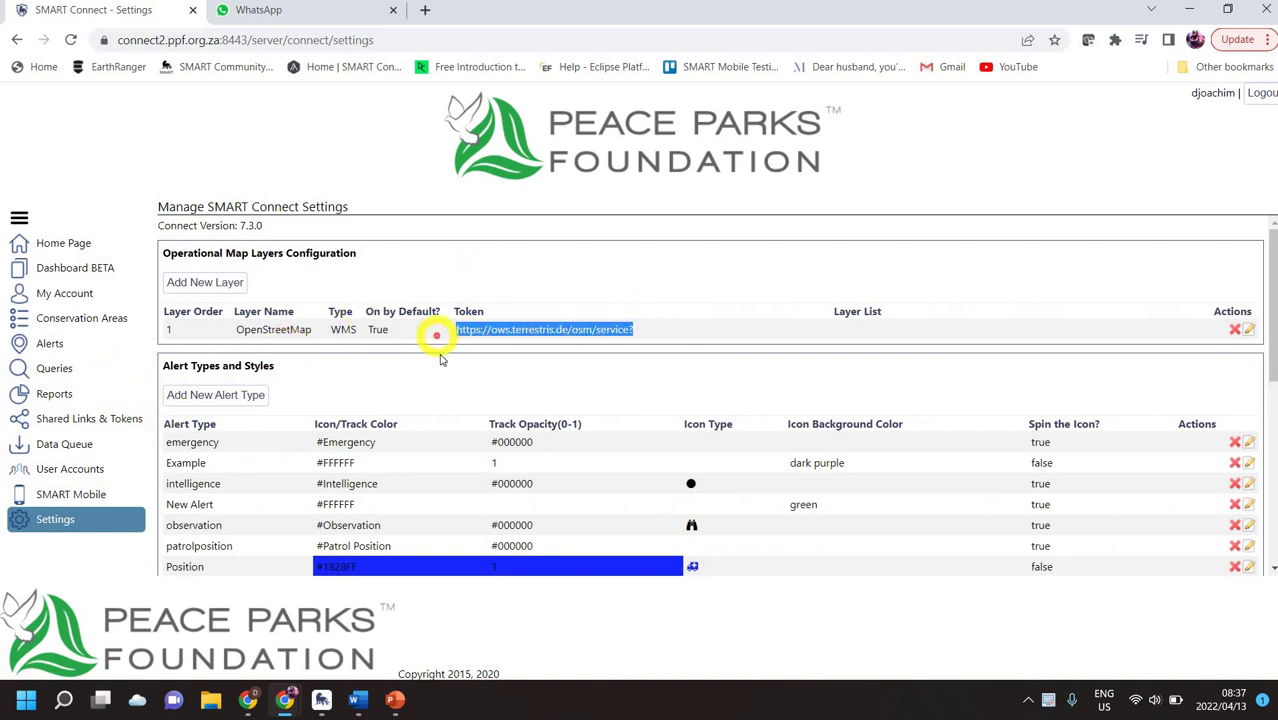
left_click(205, 282)
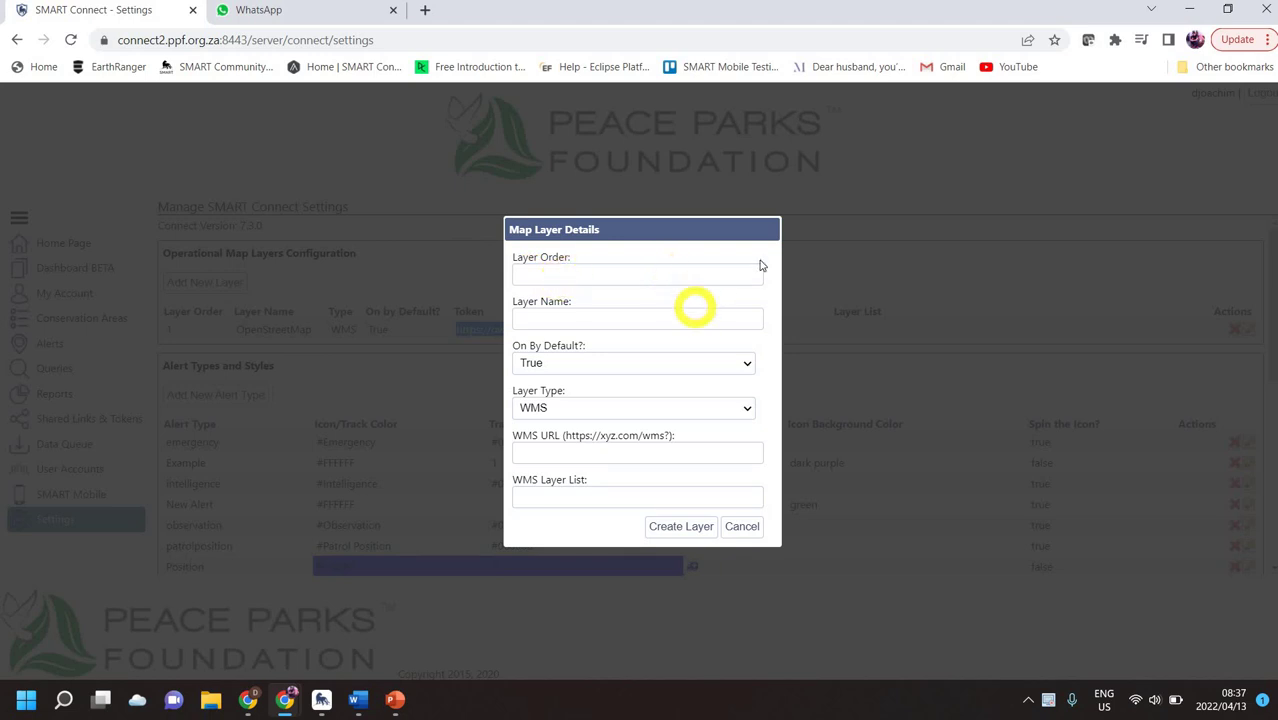
Create WMS layer 'Examples', order 1, with the pasted terrestris OSM URL, leading space removed.
left_click(754, 272)
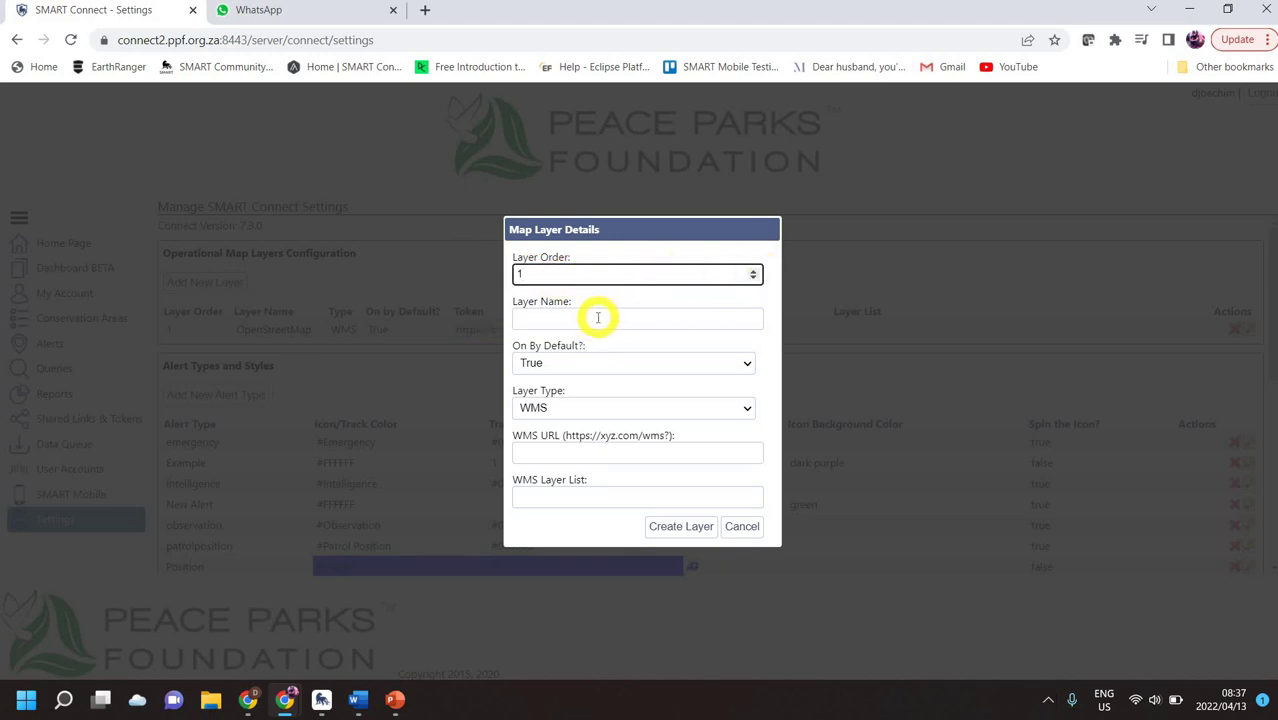
left_click(597, 317)
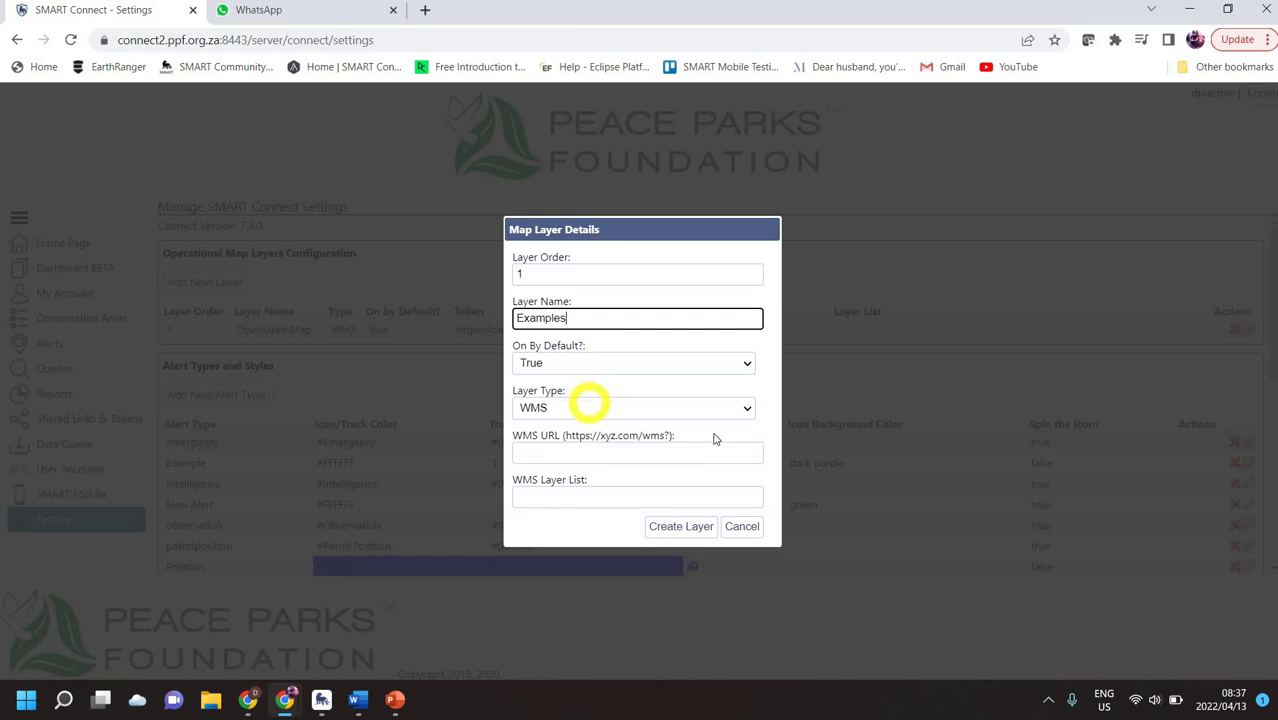
left_click(747, 412)
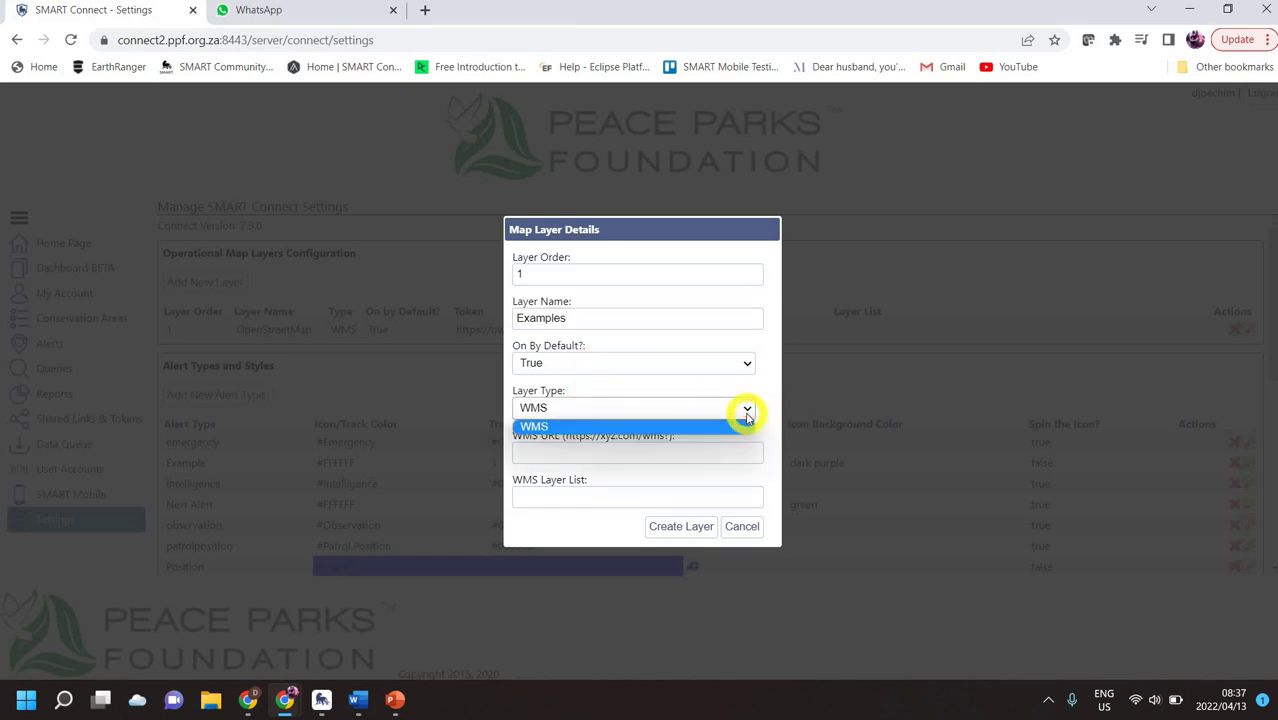
left_click(746, 413)
left_click(681, 455)
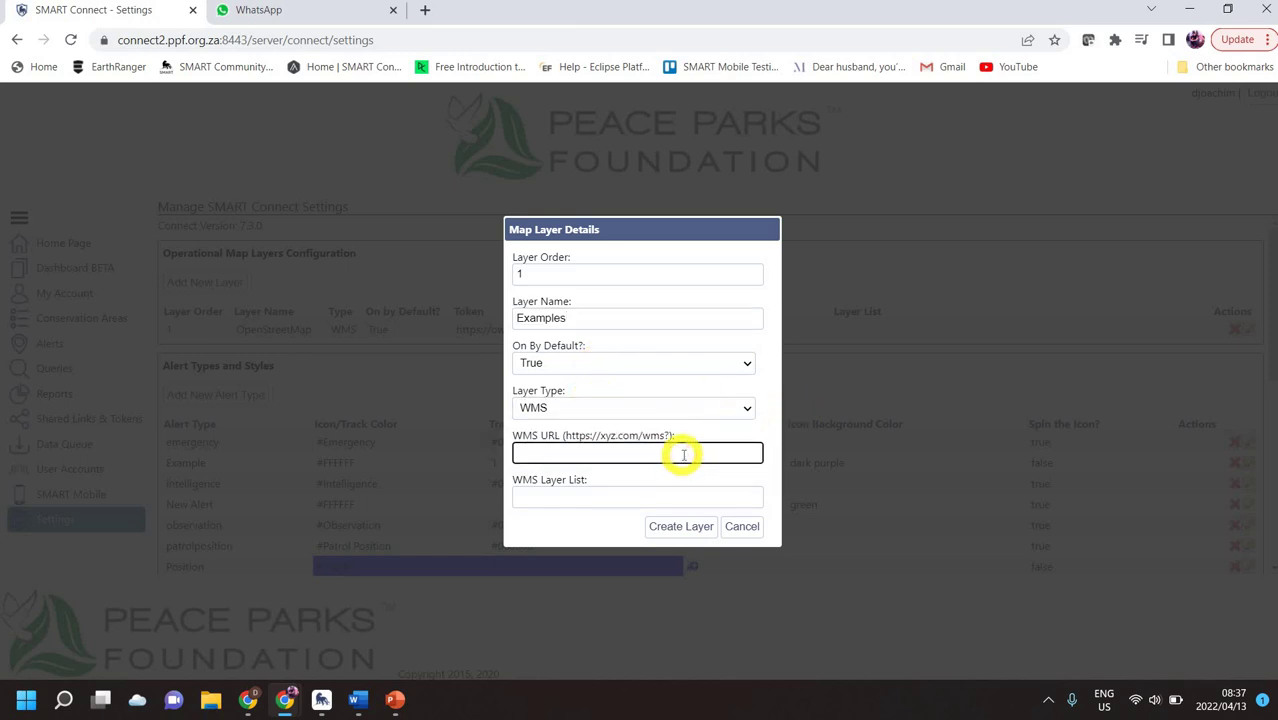
key("ctrl+v")
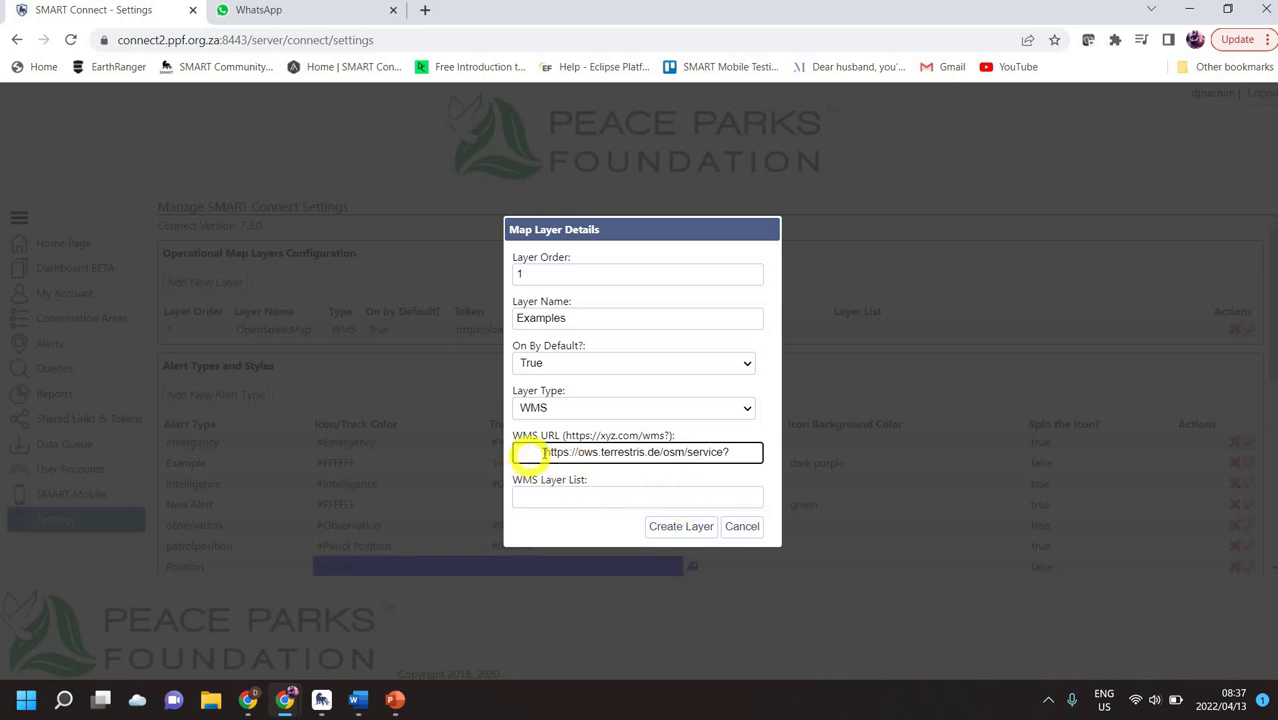
left_click_drag(543, 453, 471, 462)
key("BackSpace")
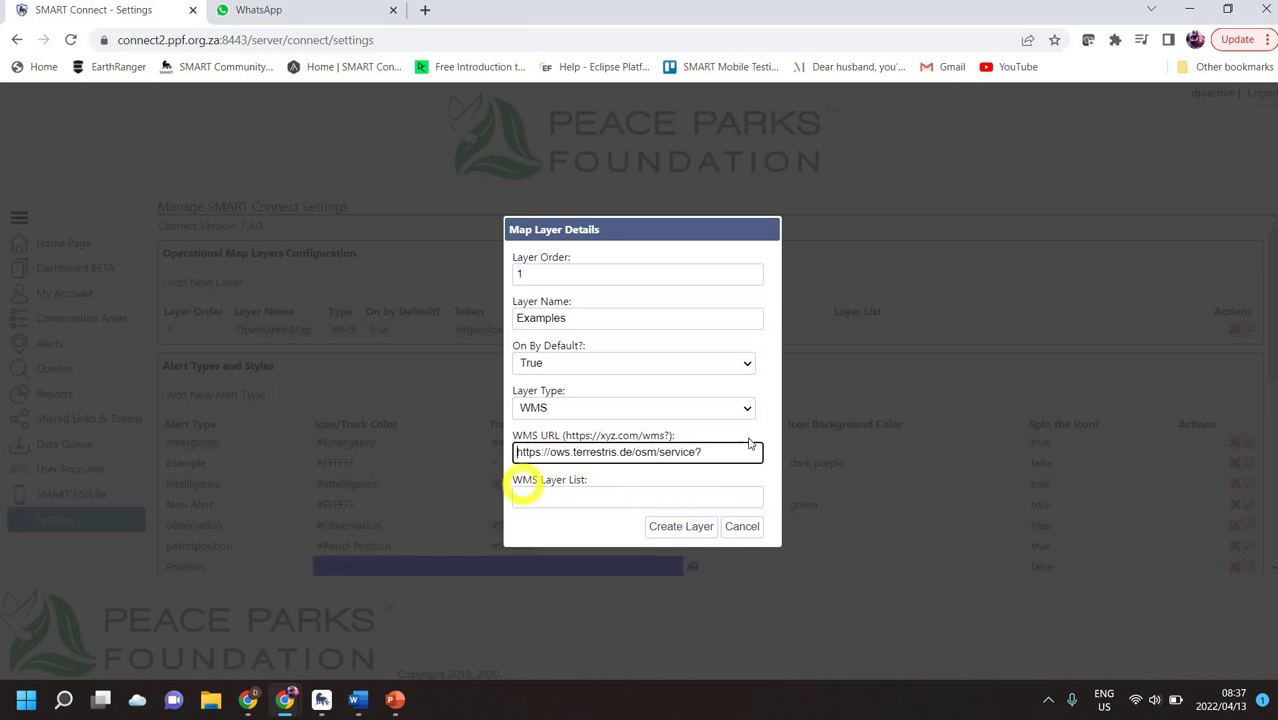
left_click(687, 528)
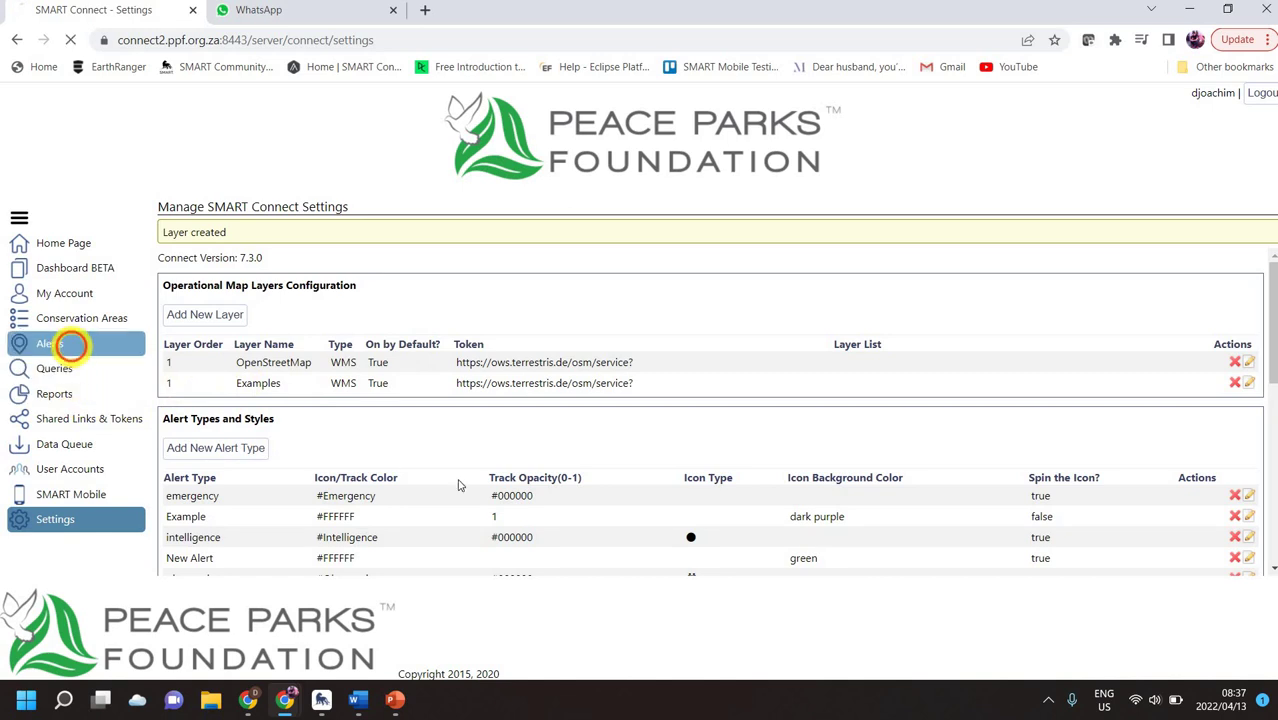
left_click(73, 347)
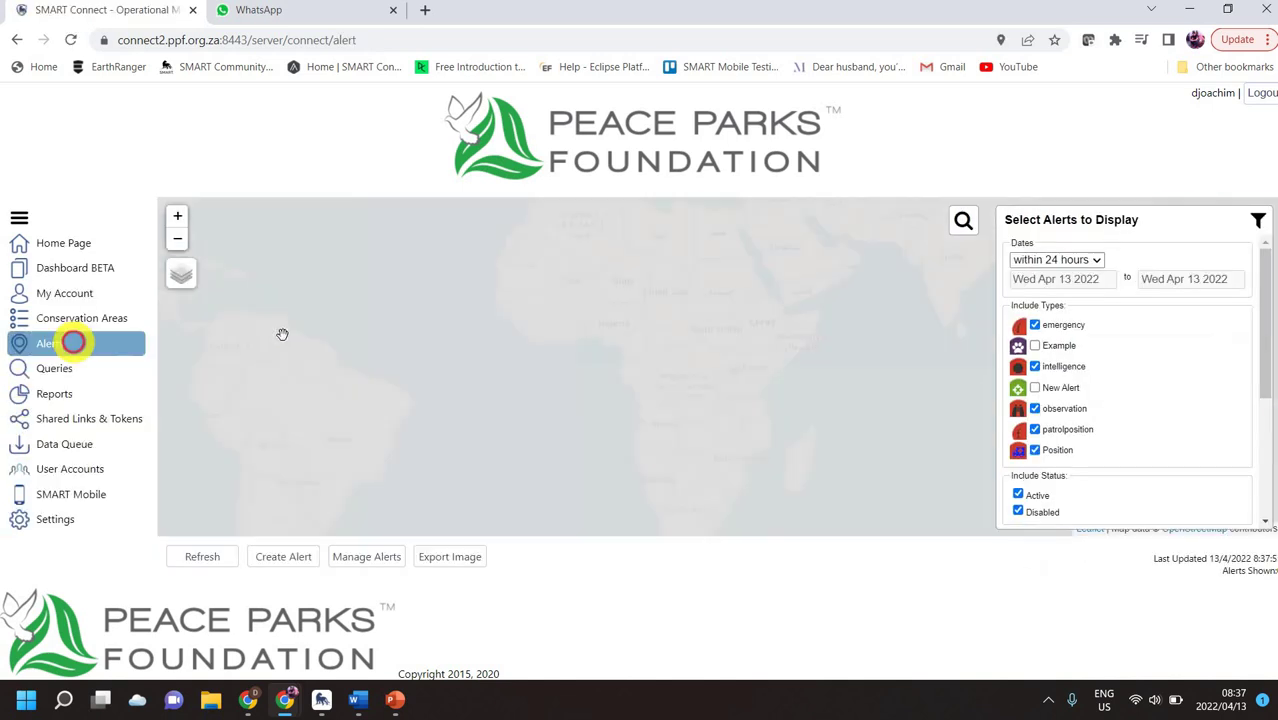
left_click(181, 279)
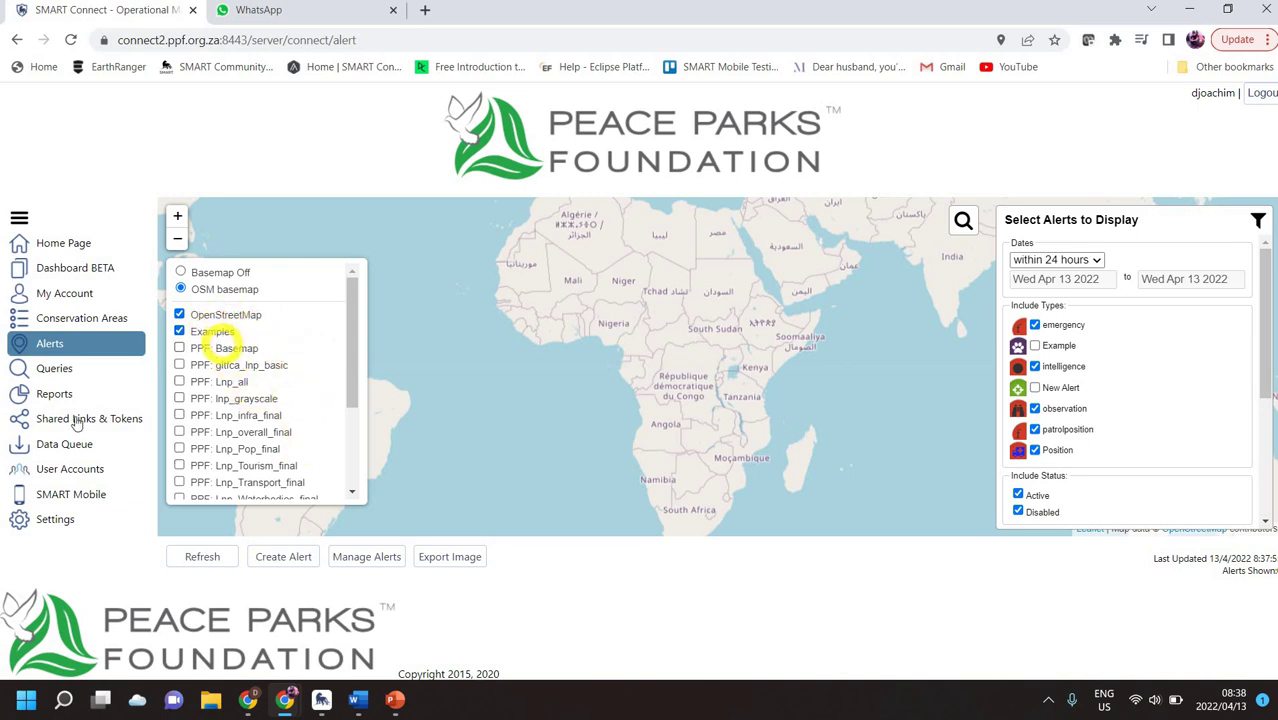
left_click(77, 524)
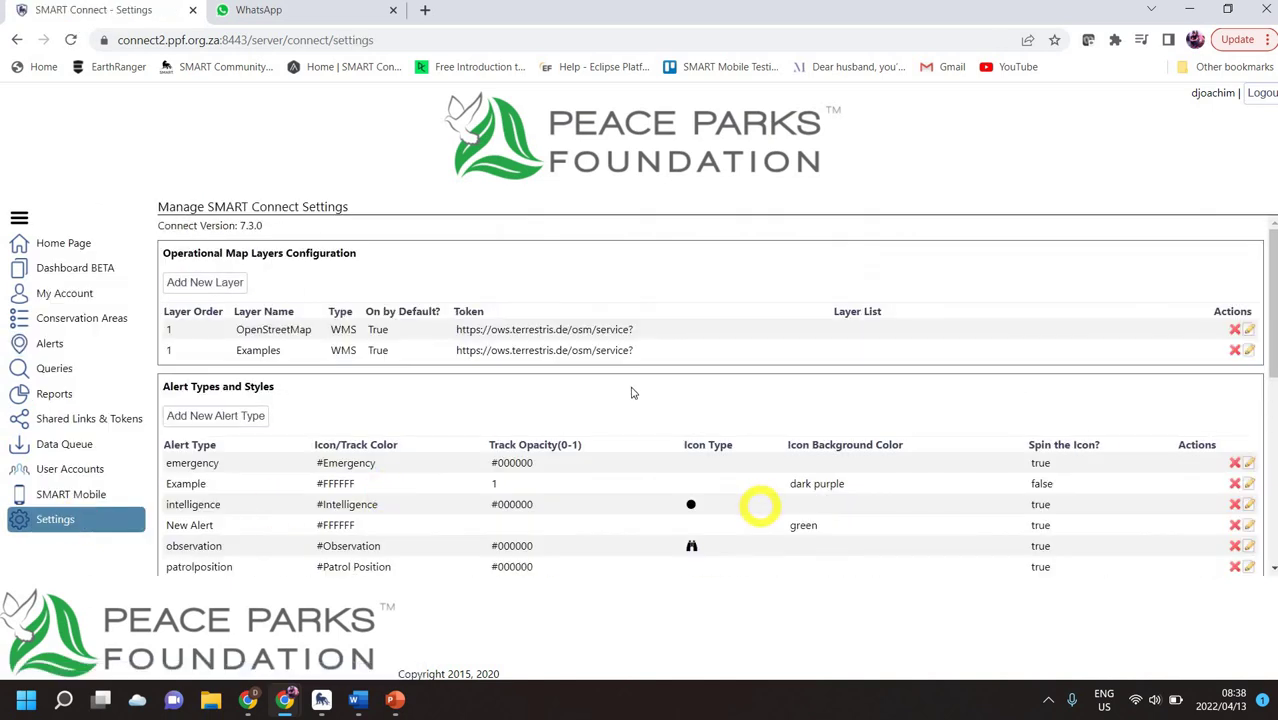
Start a new alert type named Carcass with red FF0C0C track colour and opacity 1.
scroll(588, 388, "down", 2)
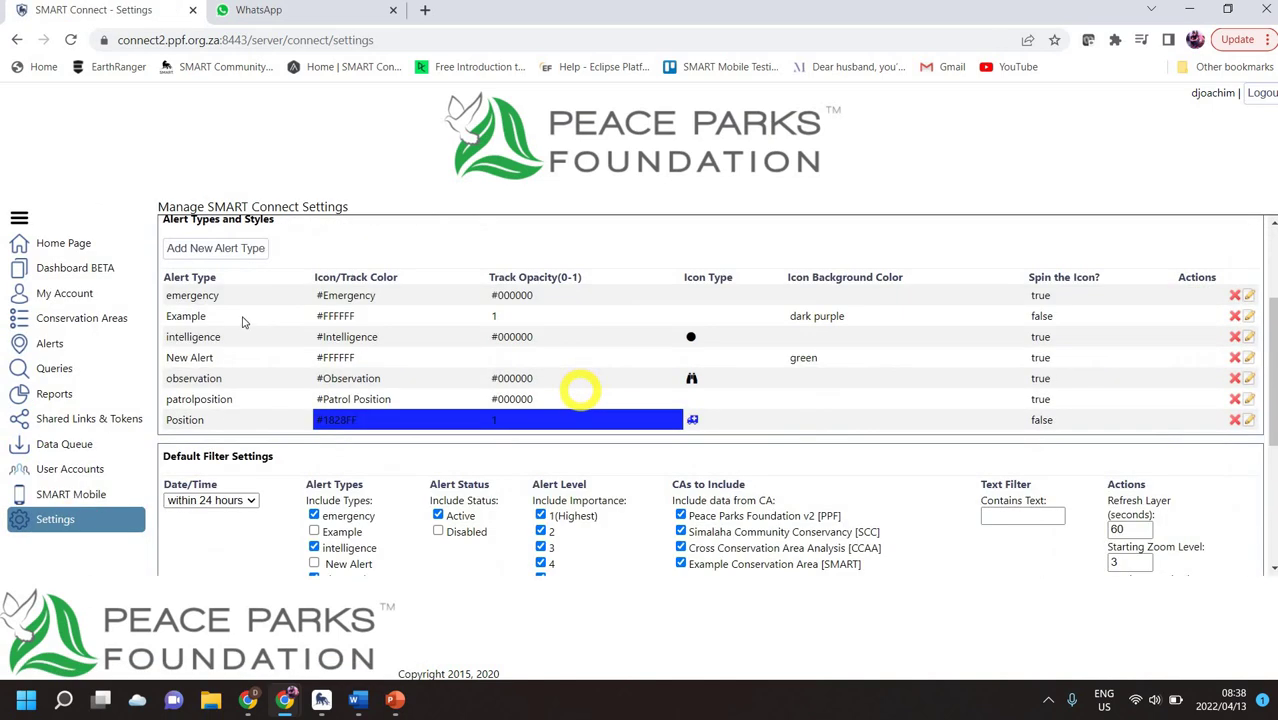
left_click(240, 252)
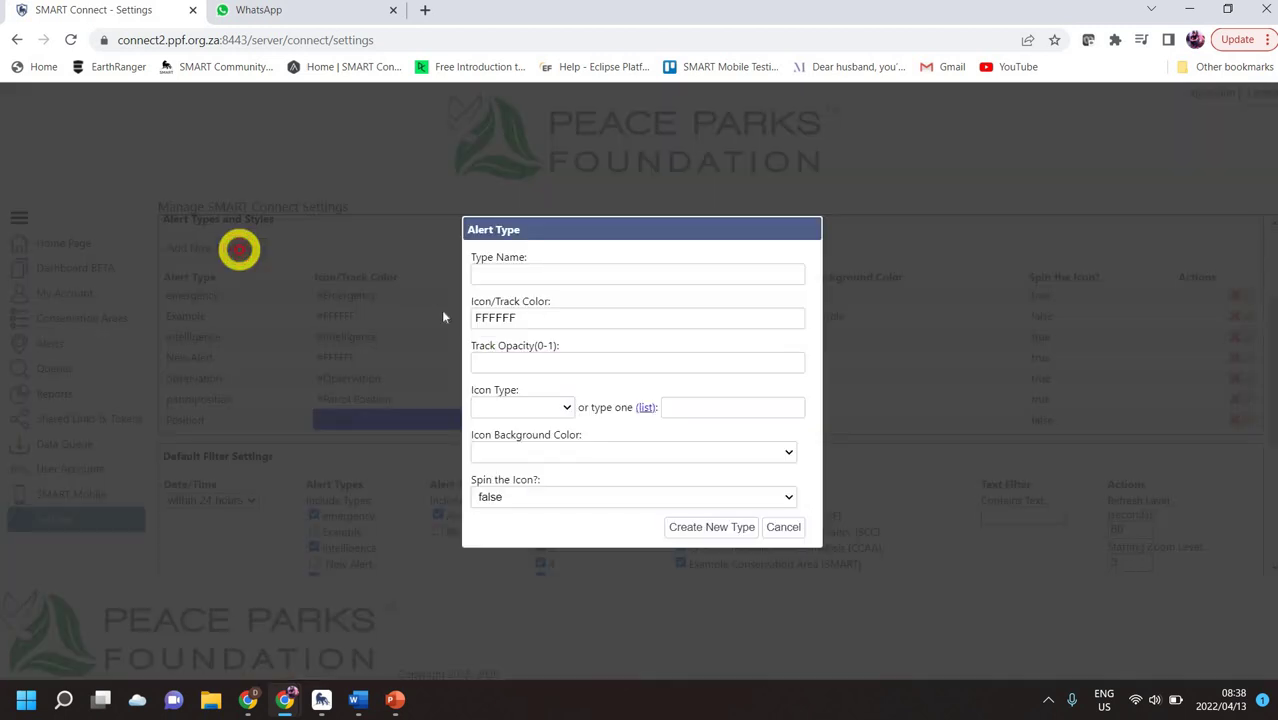
left_click(509, 276)
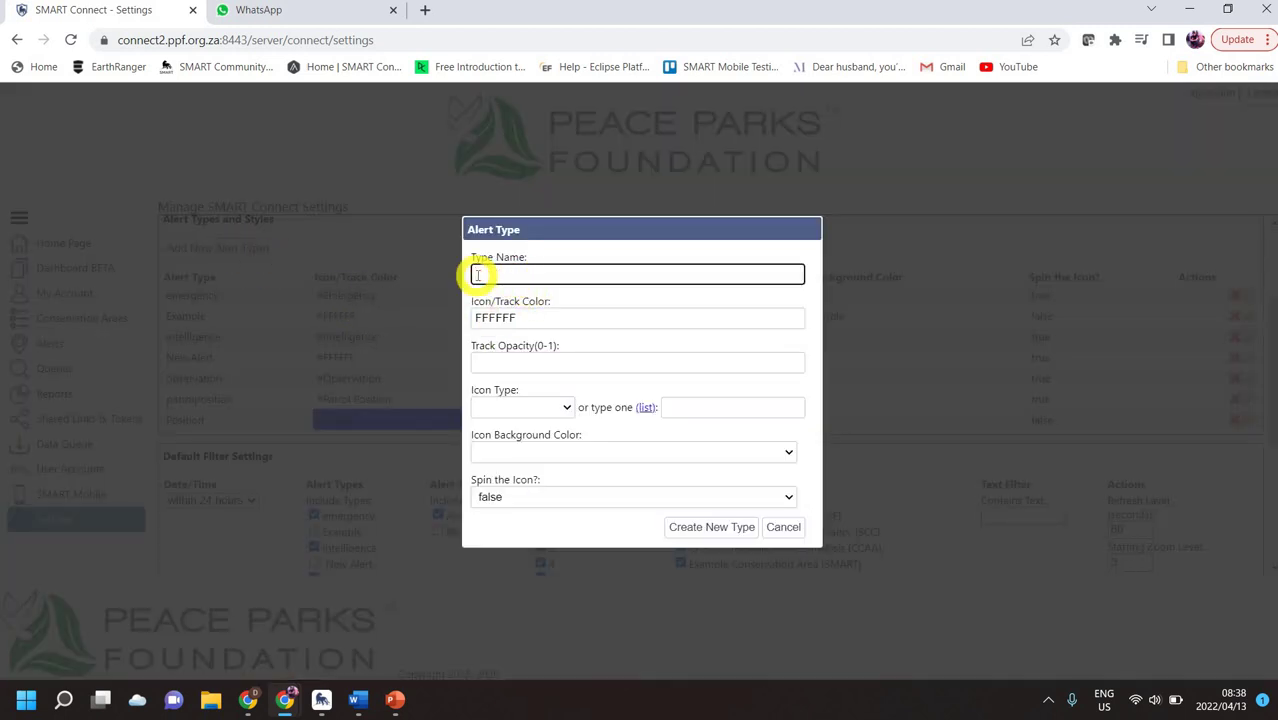
type("Carcass")
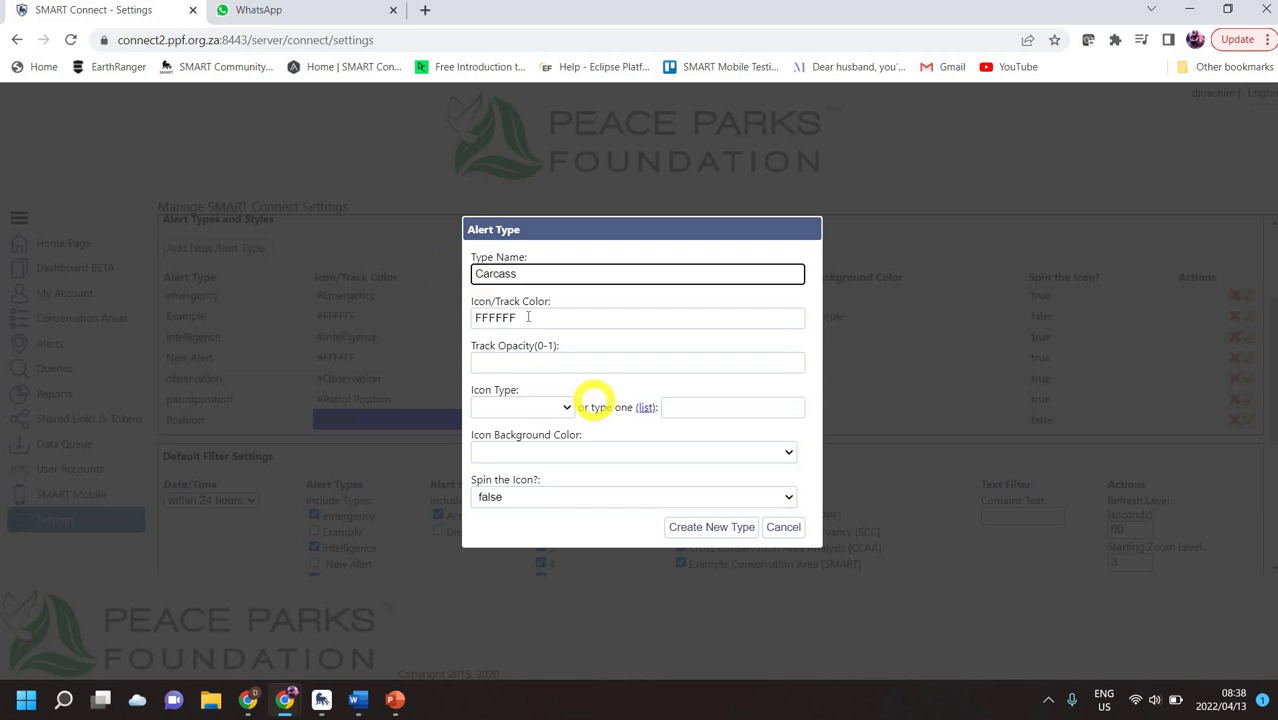
left_click(525, 320)
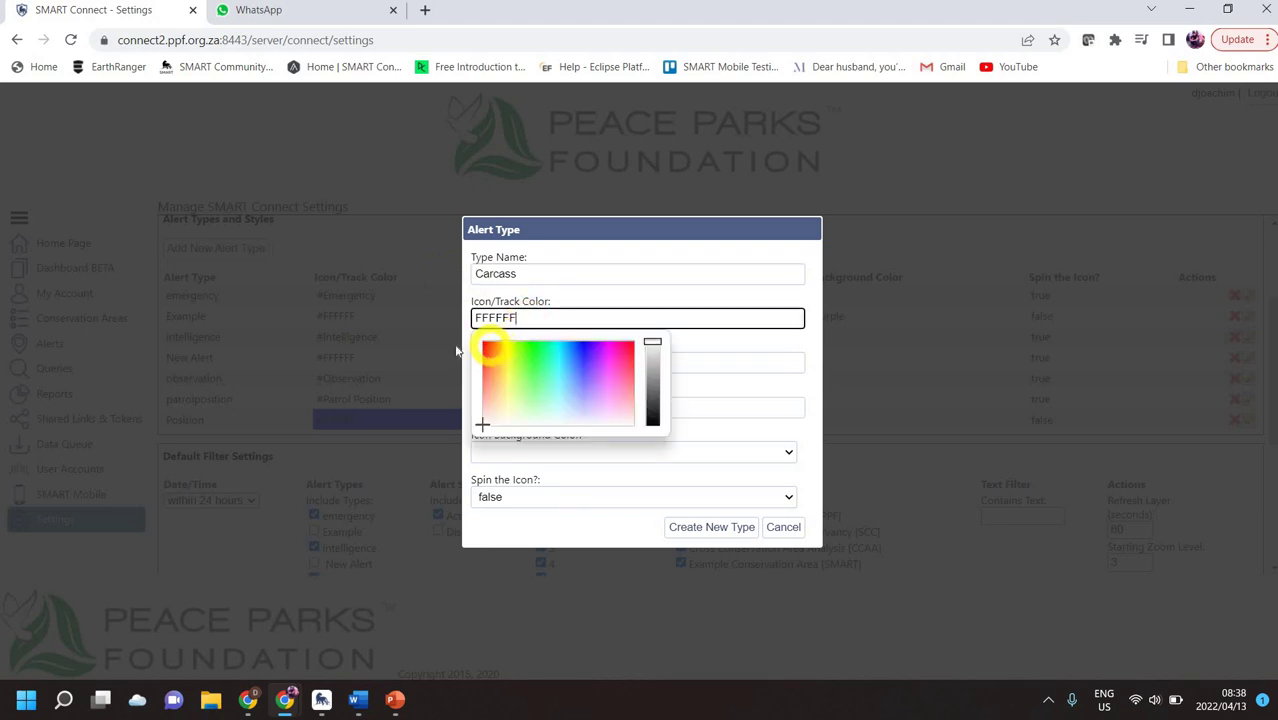
left_click(455, 345)
left_click(850, 385)
left_click(762, 343)
left_click(591, 365)
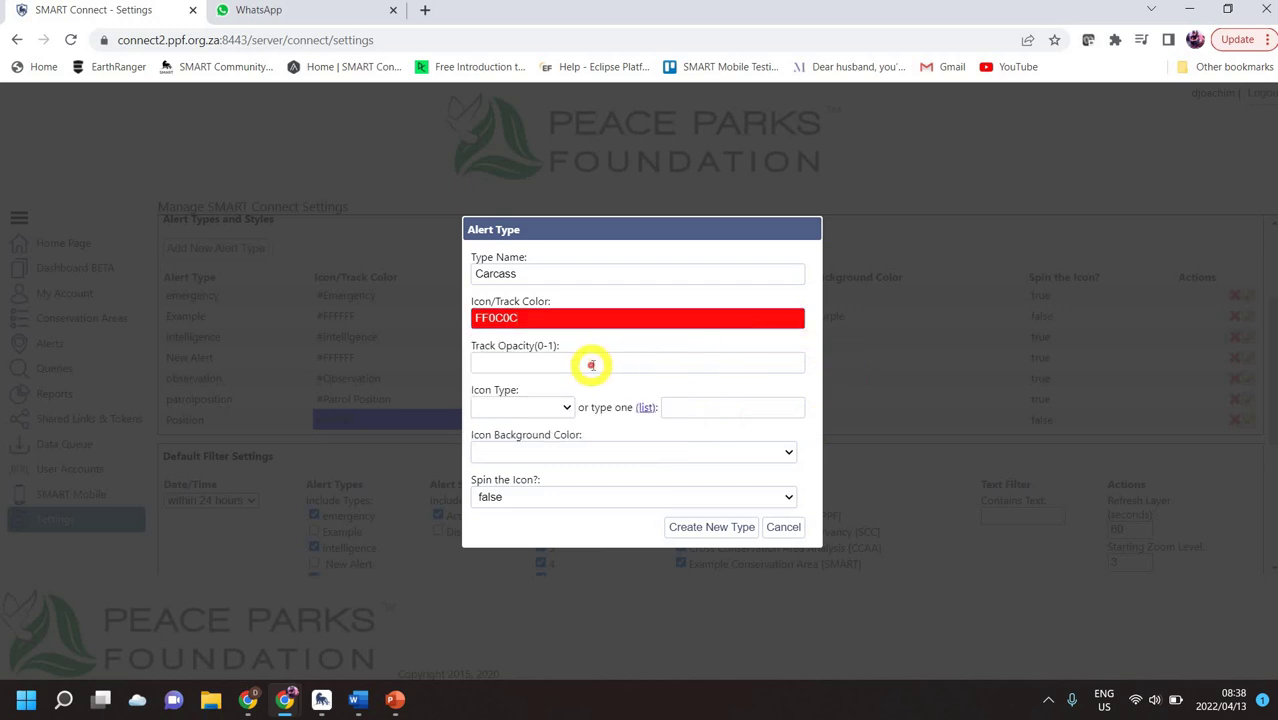
left_click(779, 365)
type("1")
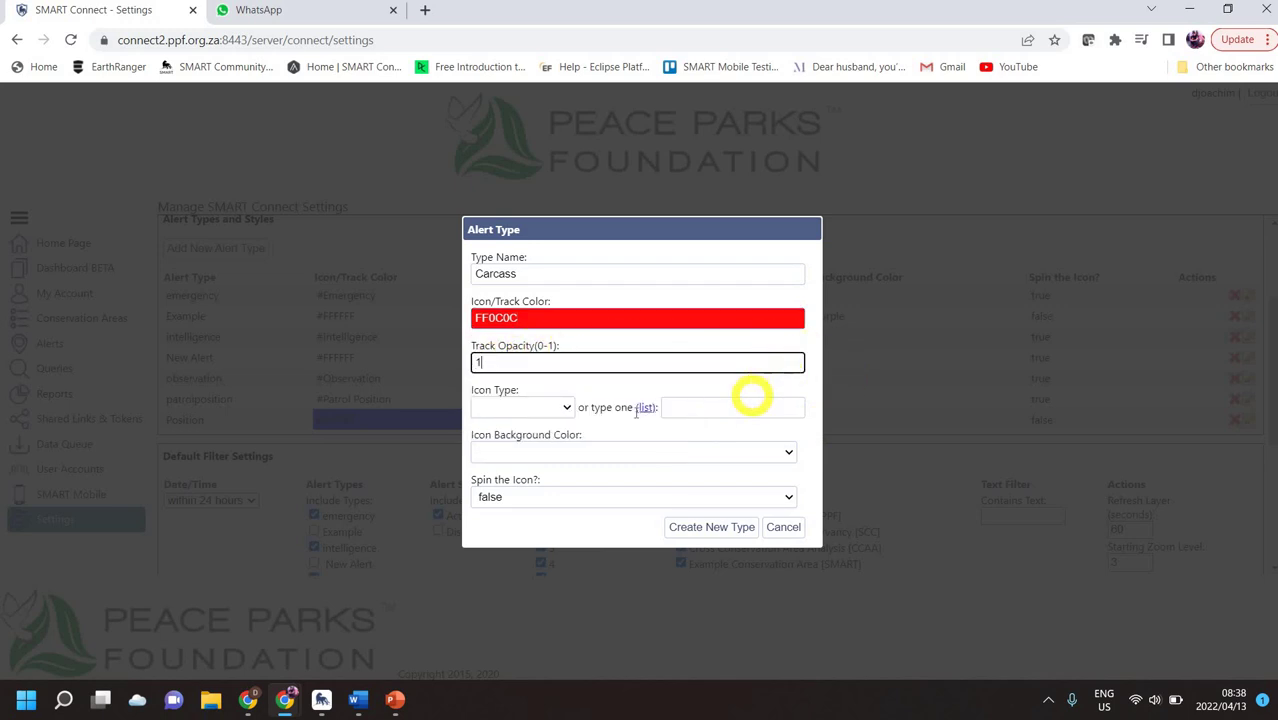
Give the Carcass alert type a paw icon on a gray background and create it.
left_click(565, 407)
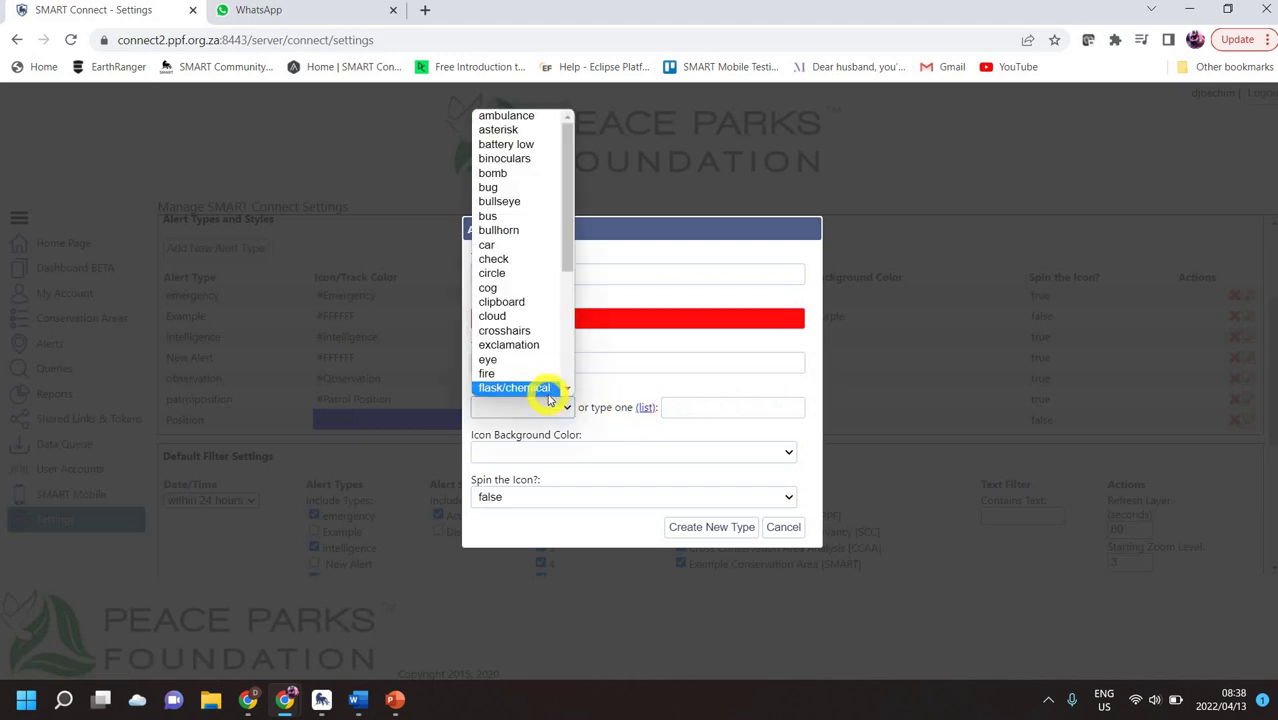
scroll(540, 390, "down", 3)
scroll(525, 392, "down", 2)
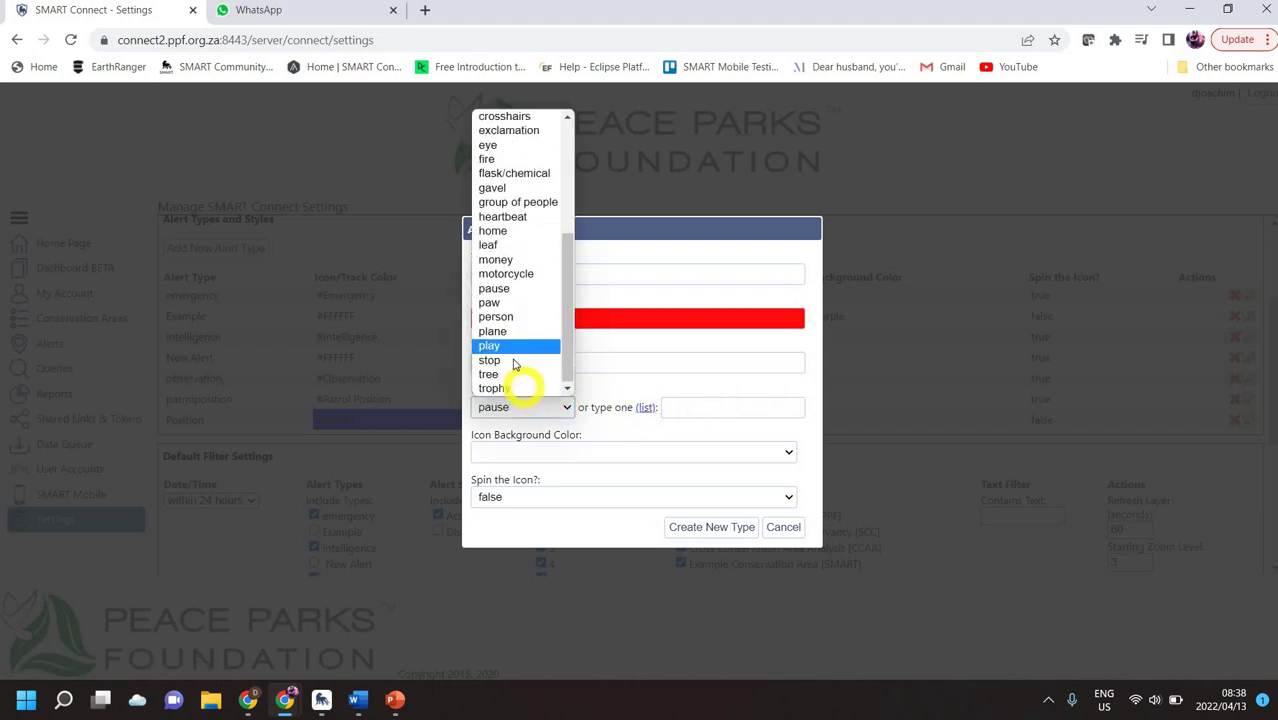
left_click(493, 302)
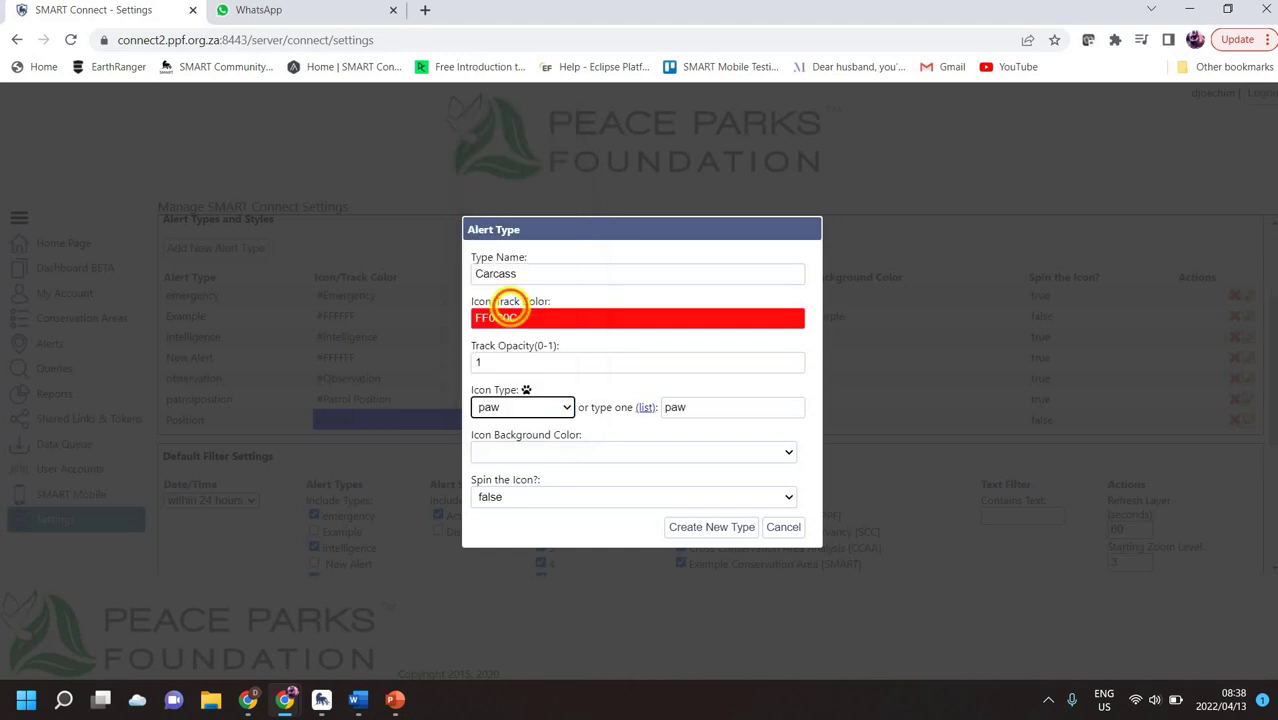
left_click(393, 9)
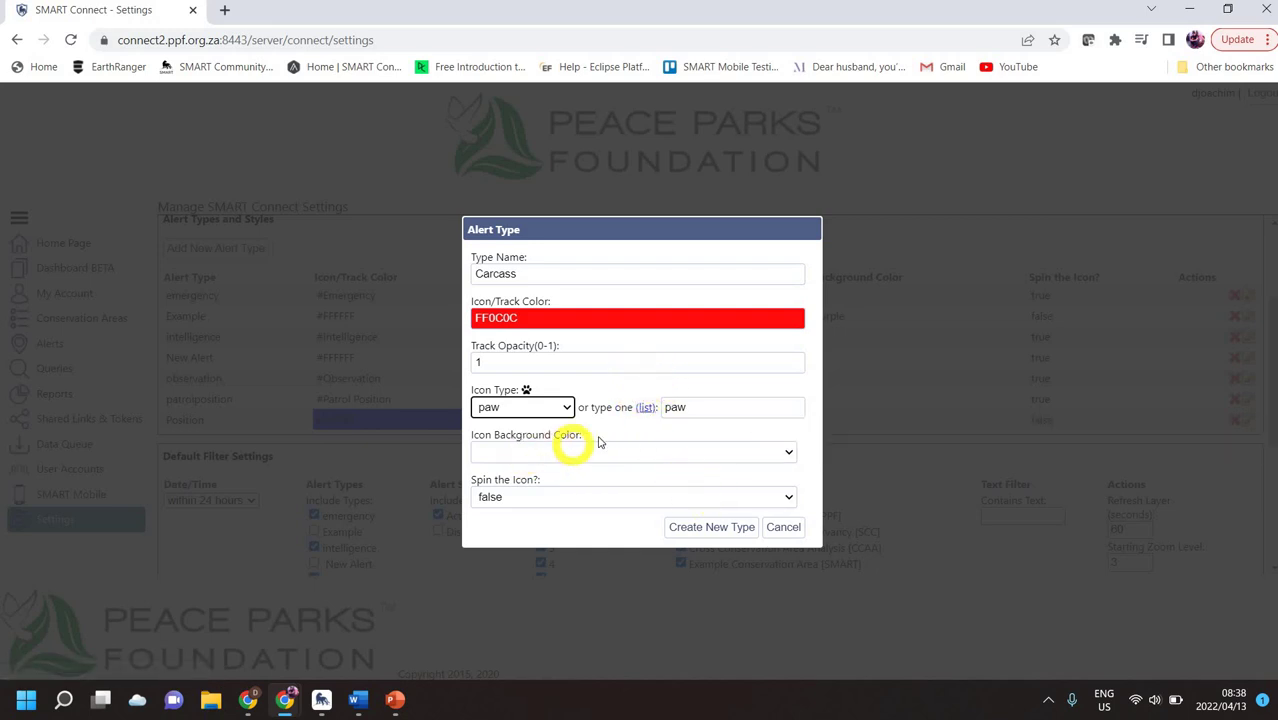
left_click(786, 451)
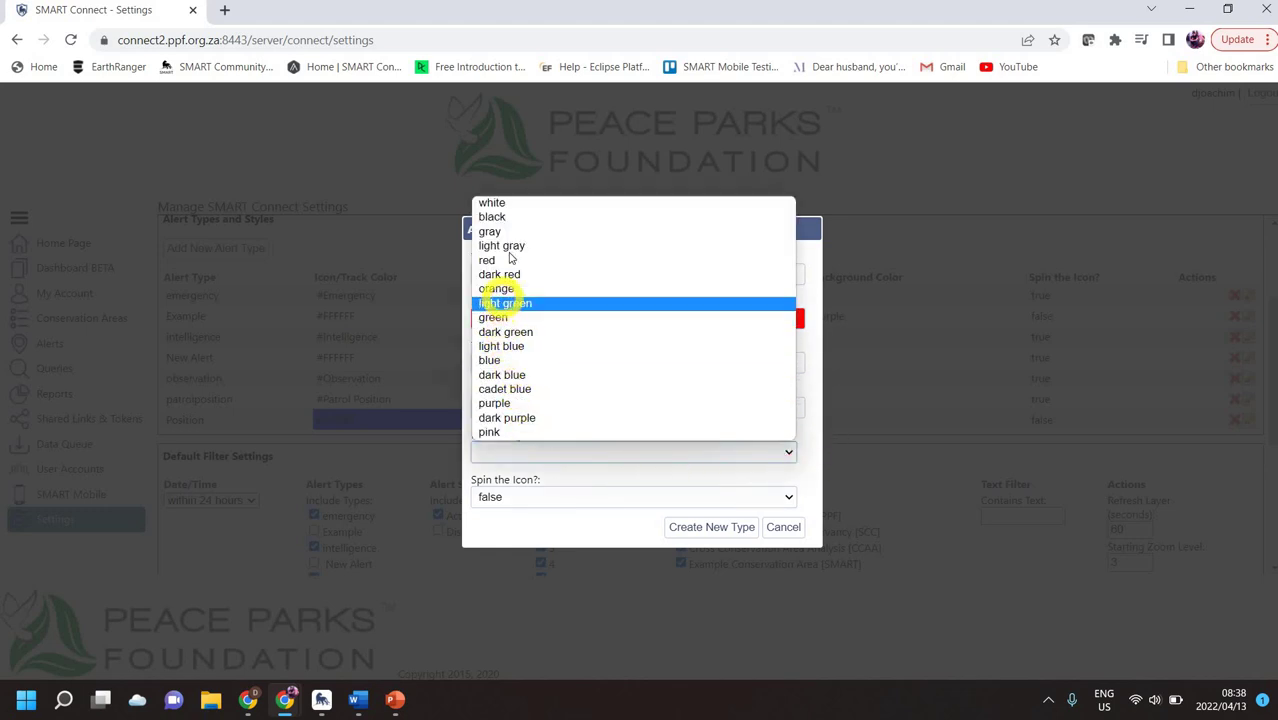
left_click(488, 231)
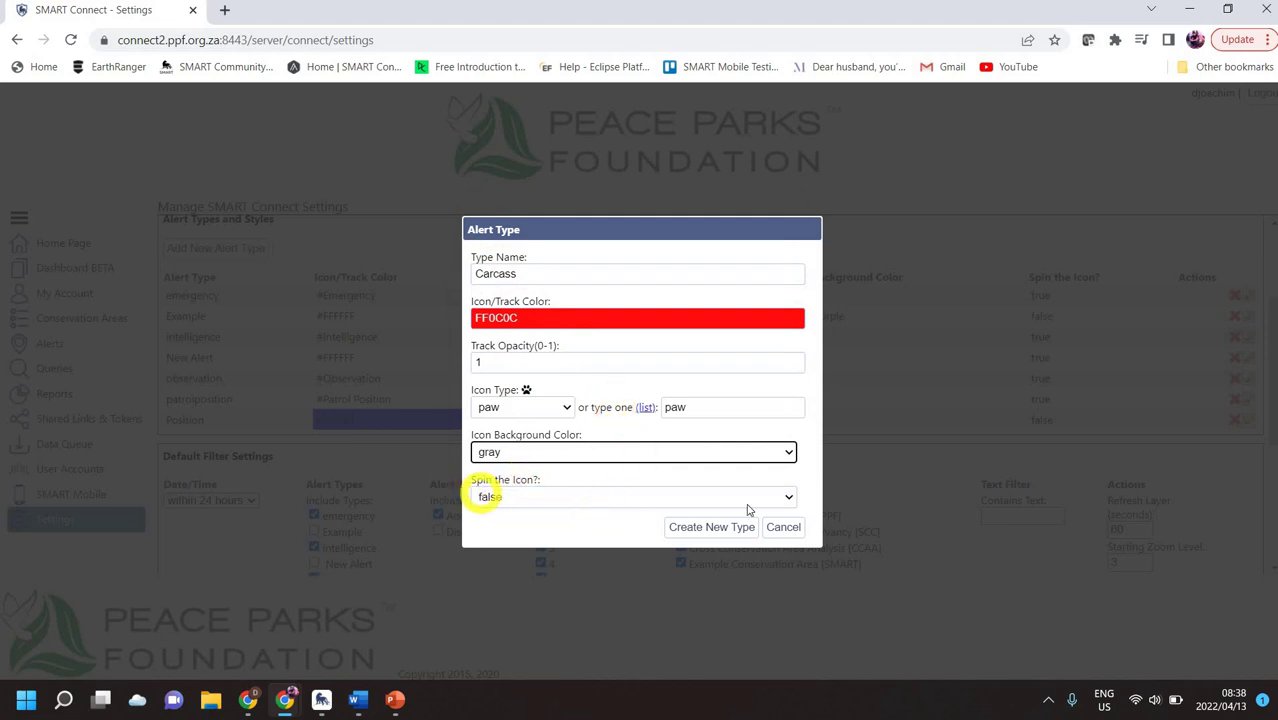
left_click(703, 527)
left_click(697, 524)
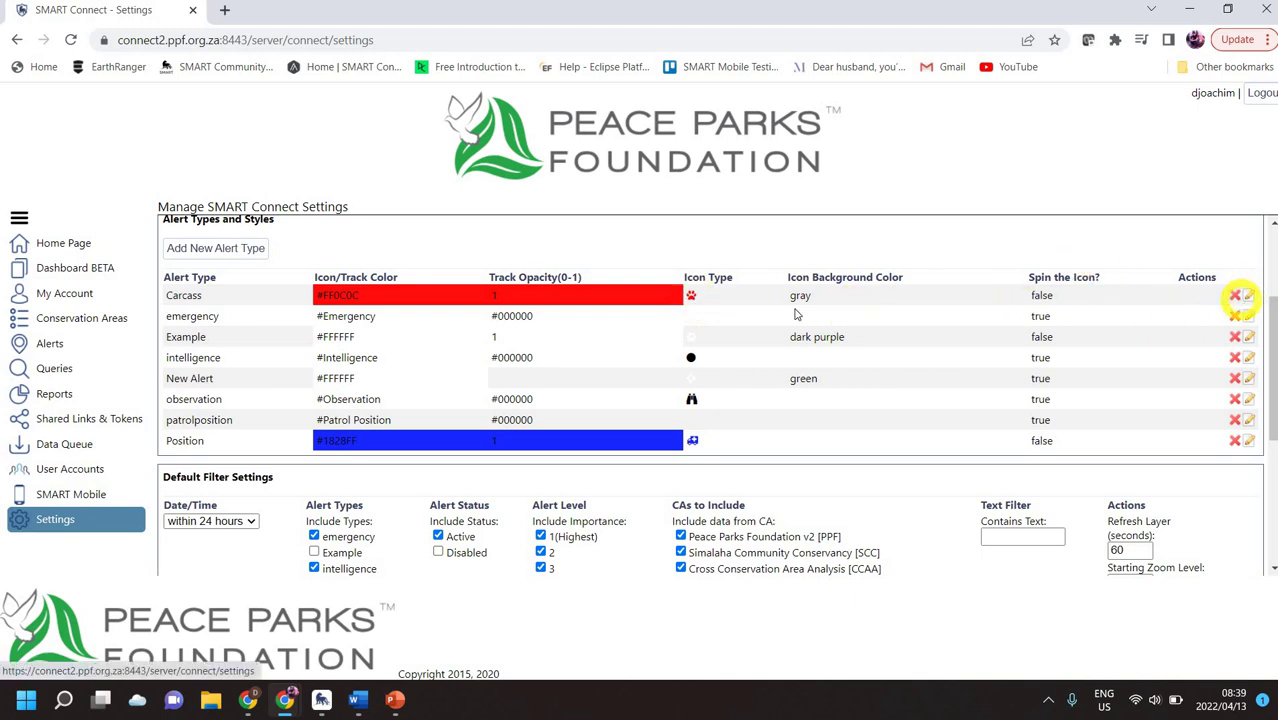
On the Alerts map, submit a new Carcass alert.
left_click(52, 345)
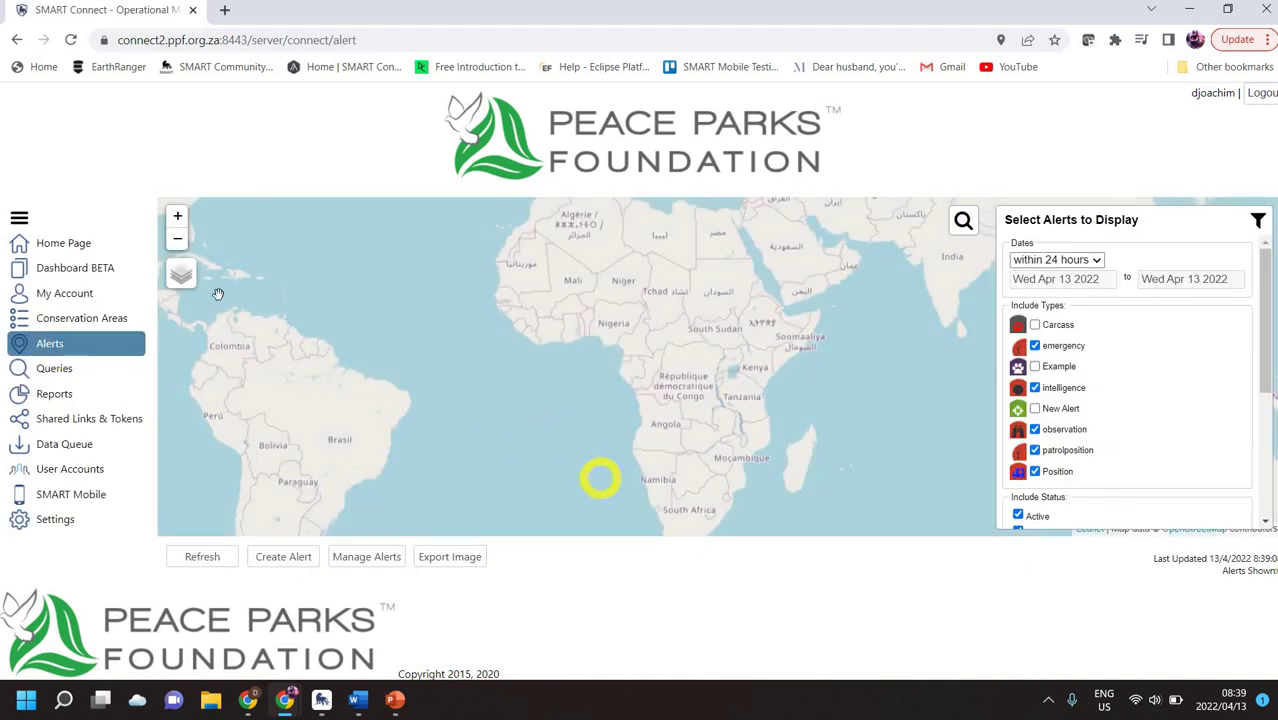
left_click(294, 556)
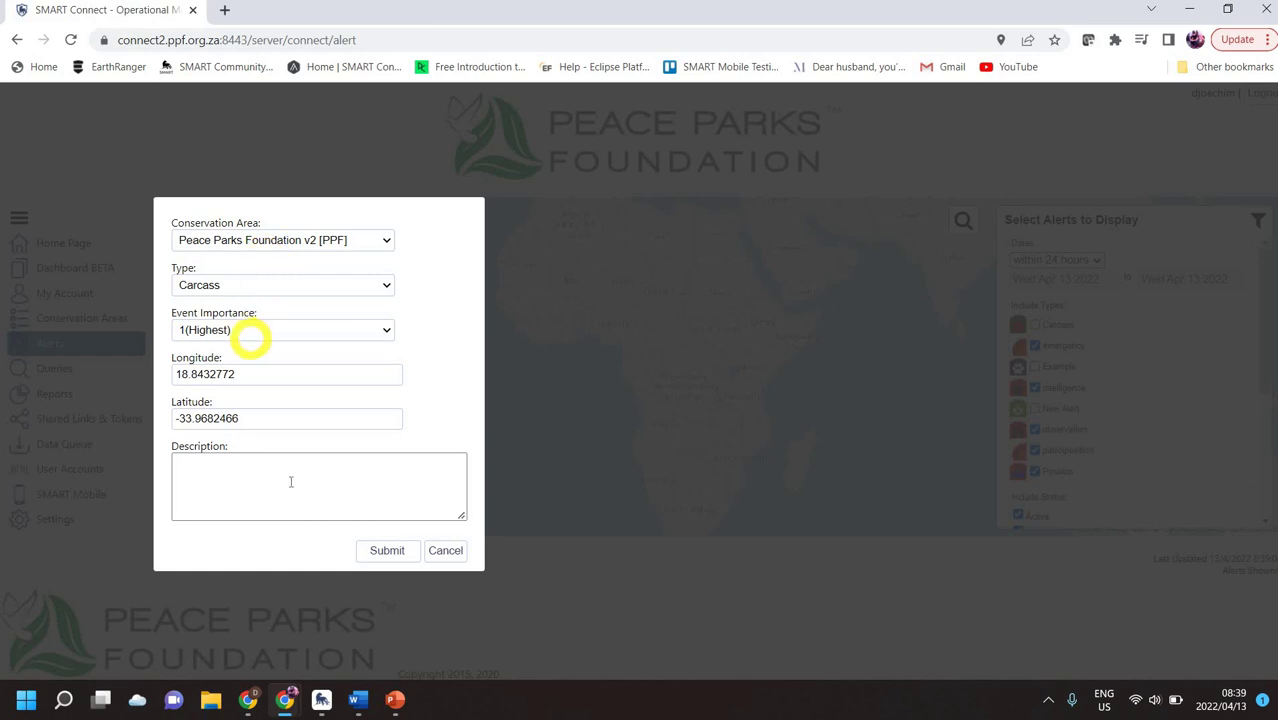
left_click(386, 551)
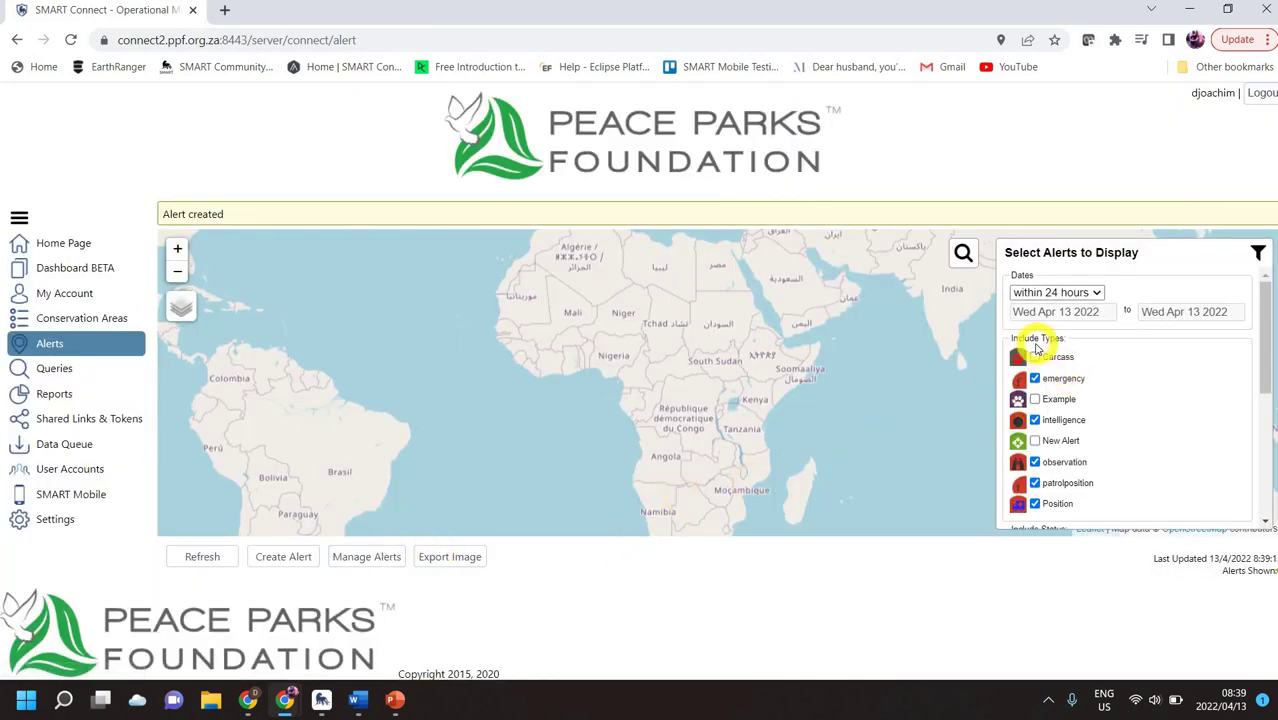
left_click(730, 469)
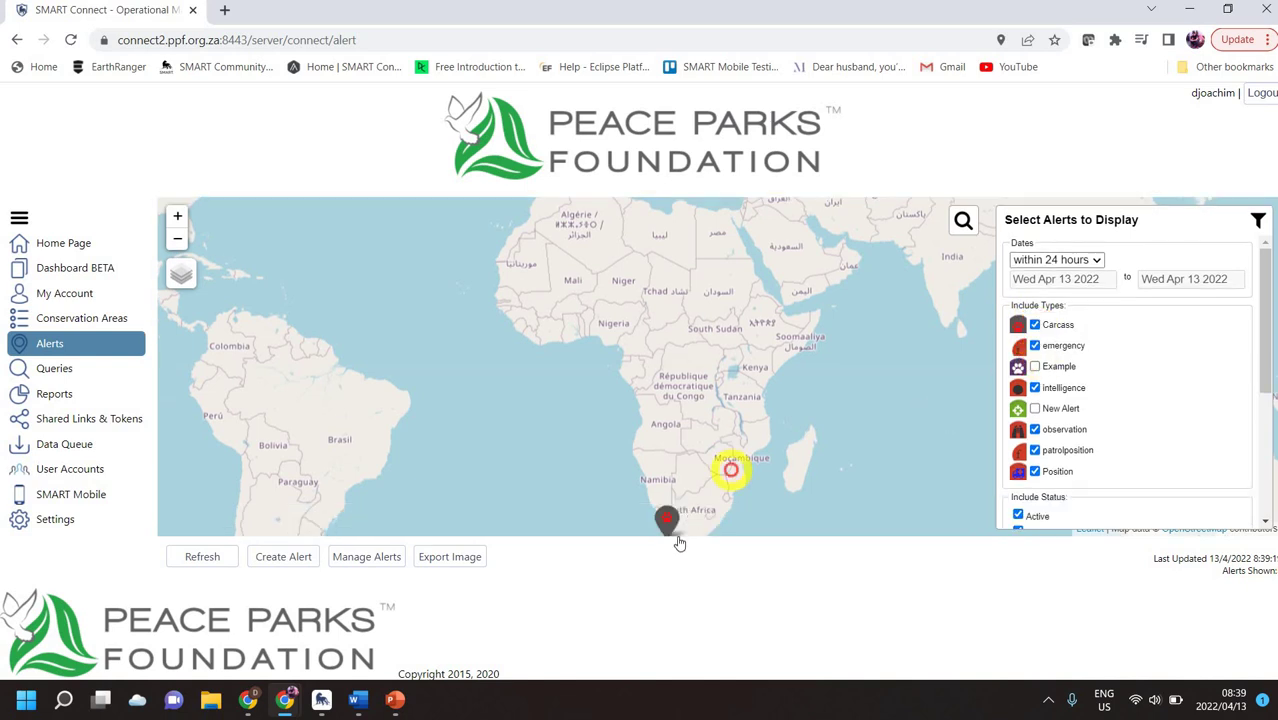
left_click(674, 533)
Zoom the alerts map in to Cape Town around the Carcass marker.
double_click(669, 525)
double_click(693, 502)
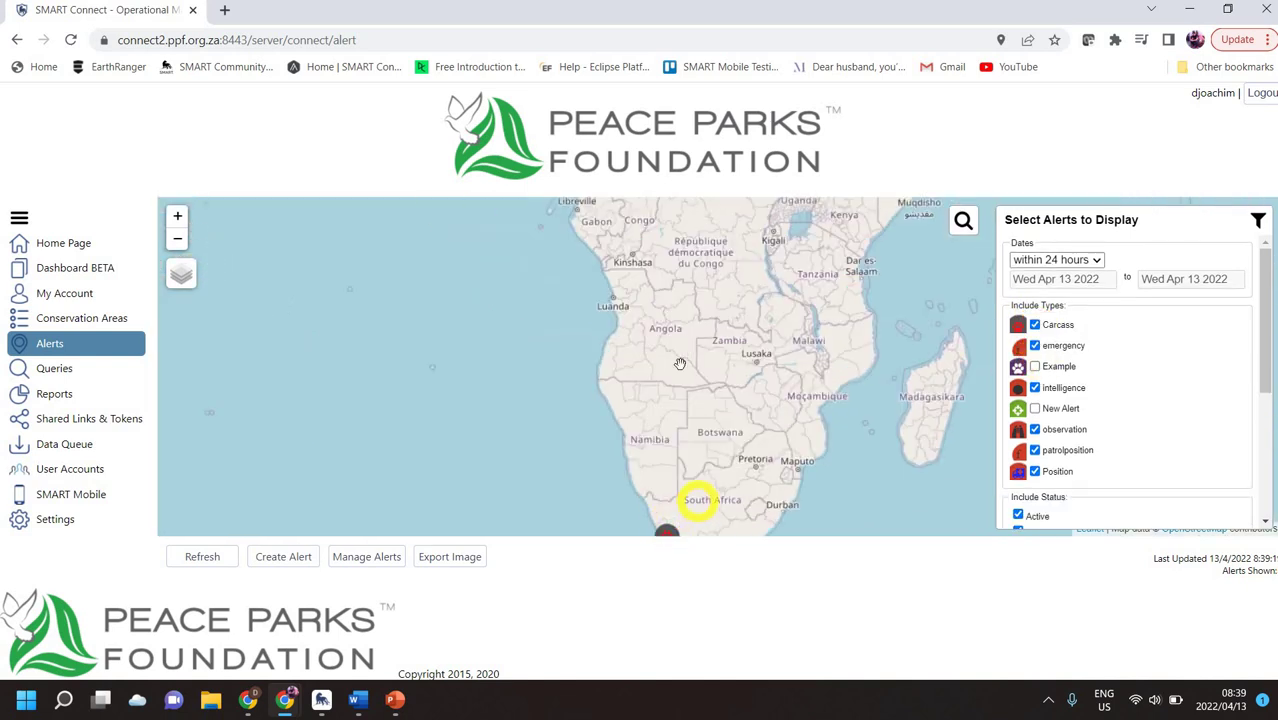
double_click(673, 370)
double_click(650, 410)
double_click(686, 401)
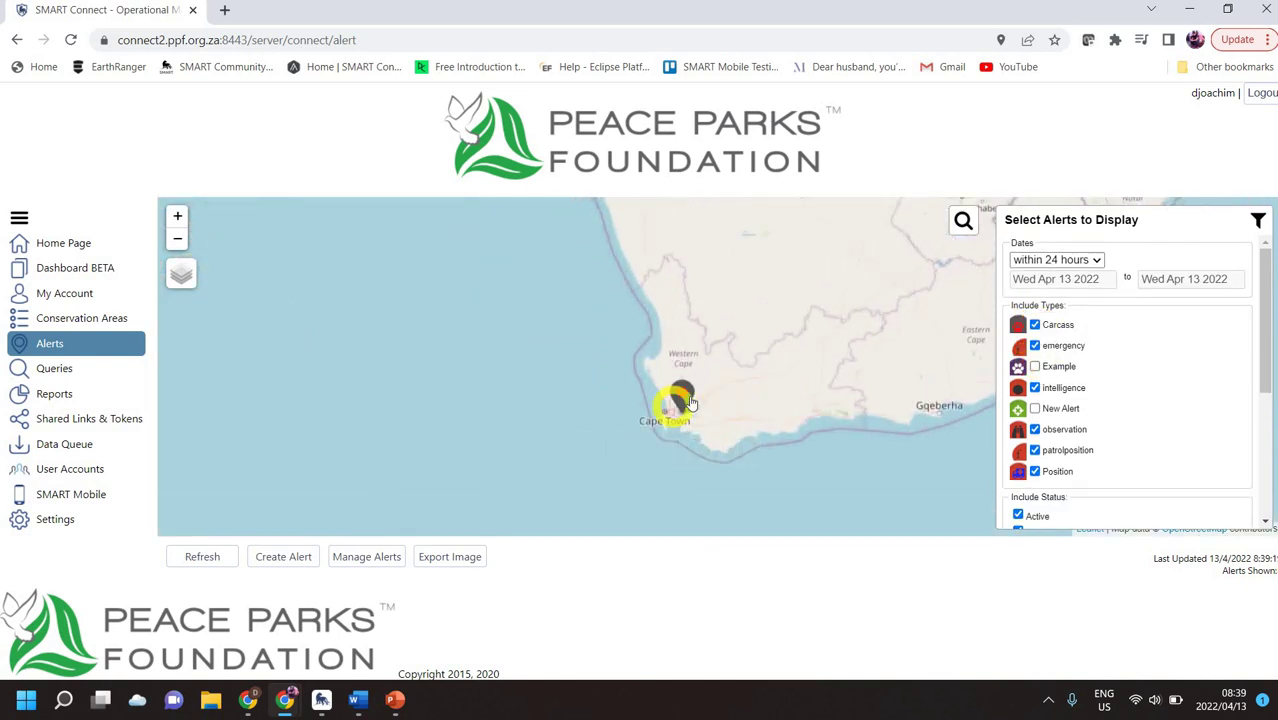
left_click(641, 410)
In Default Filter Settings, keep 'within 24 hours' and tick Carcass under Alert Types.
left_click(72, 516)
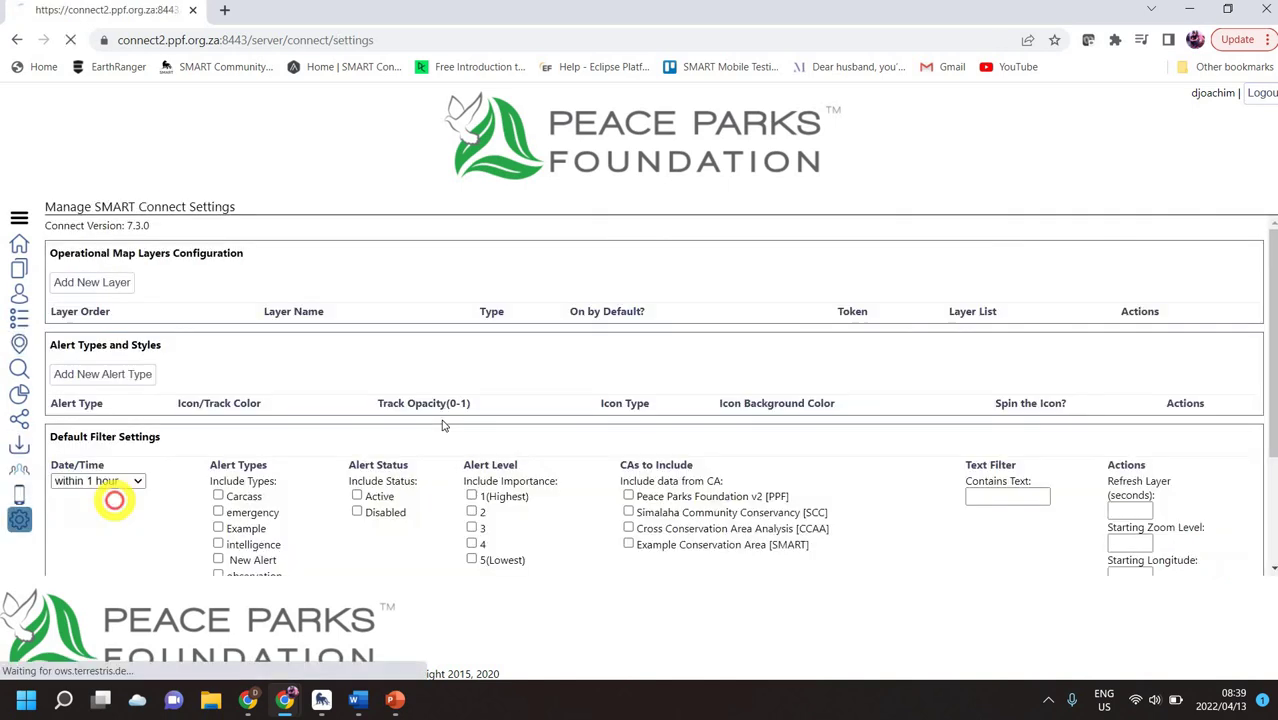
scroll(330, 420, "down", 1)
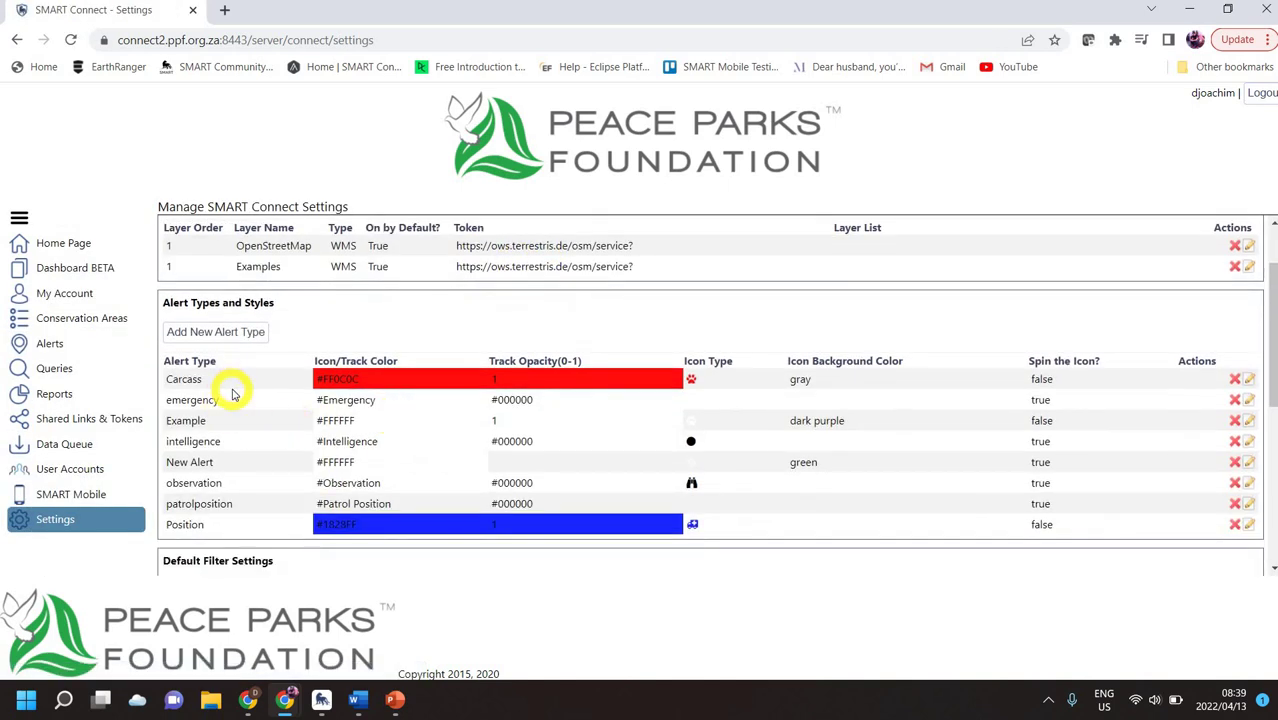
scroll(240, 390, "down", 1)
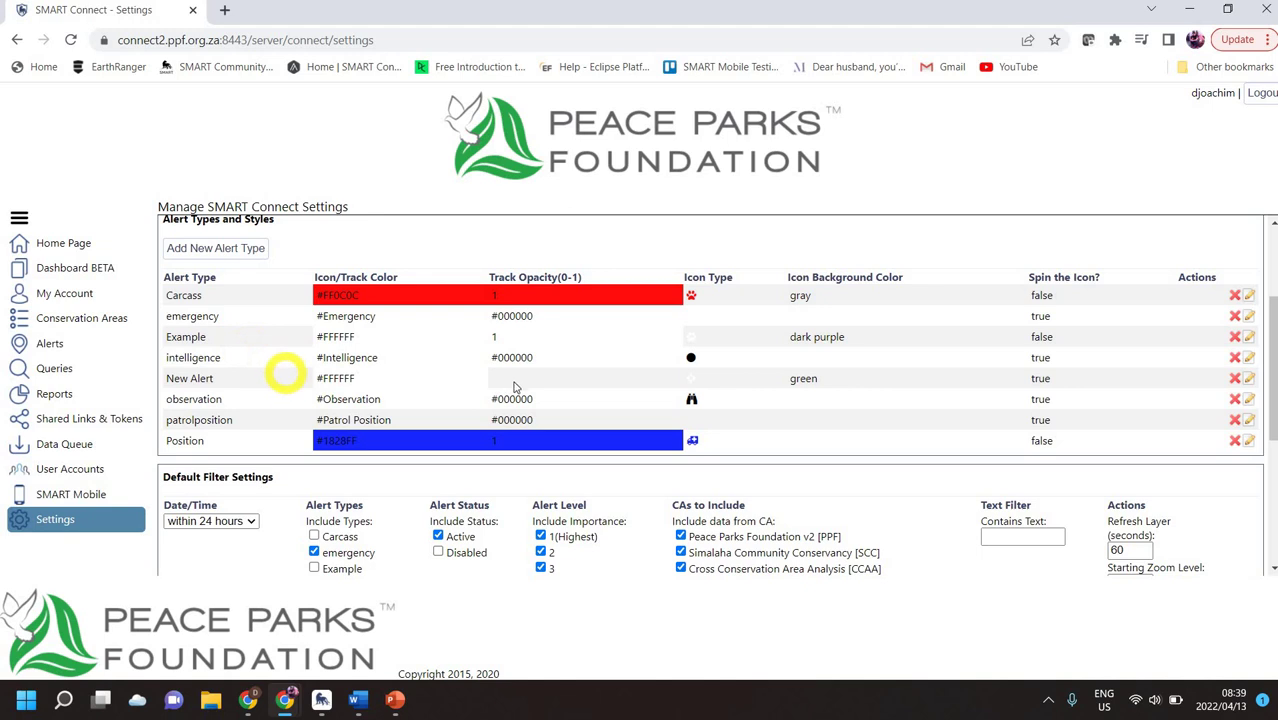
scroll(510, 380, "down", 1)
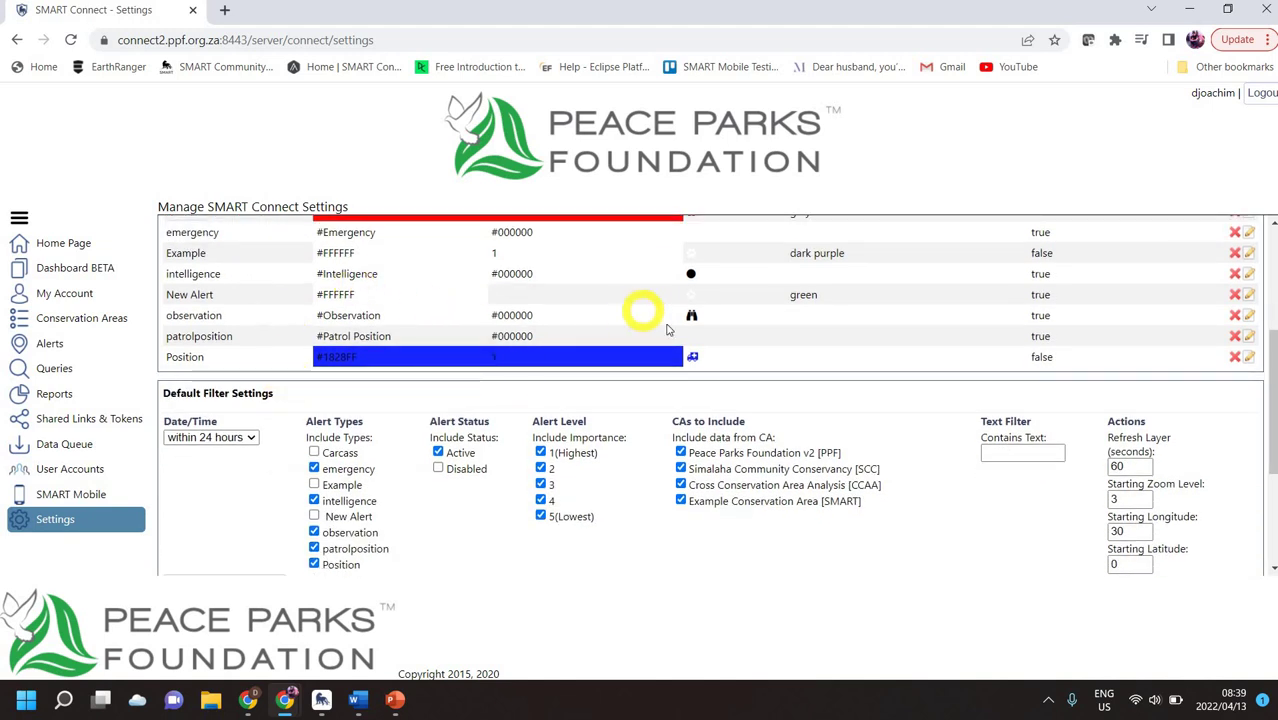
scroll(650, 325, "down", 1)
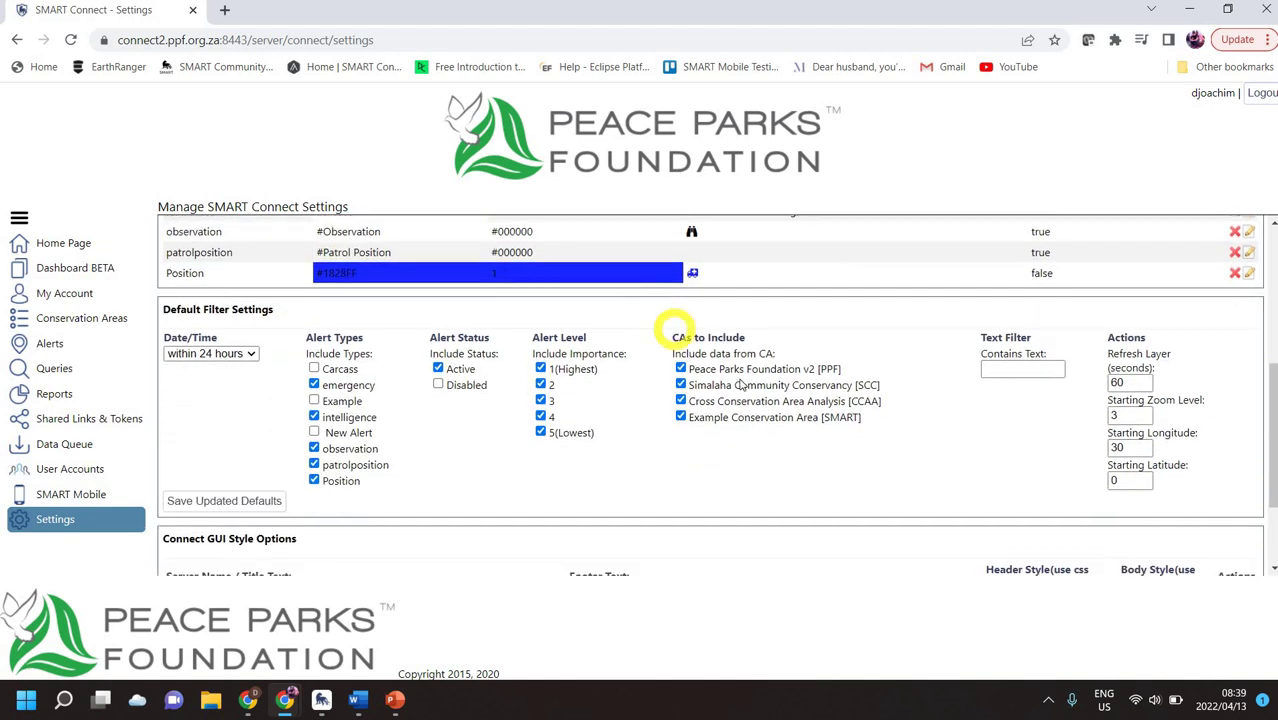
left_click(245, 355)
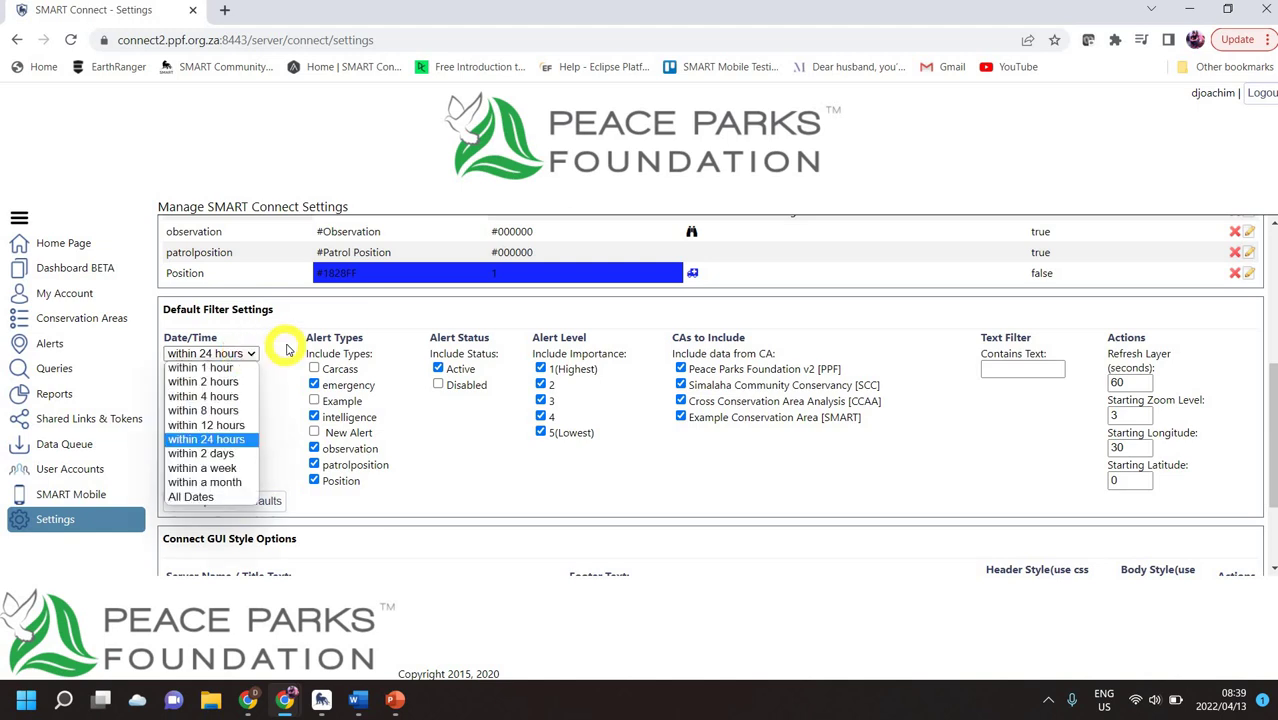
left_click(287, 349)
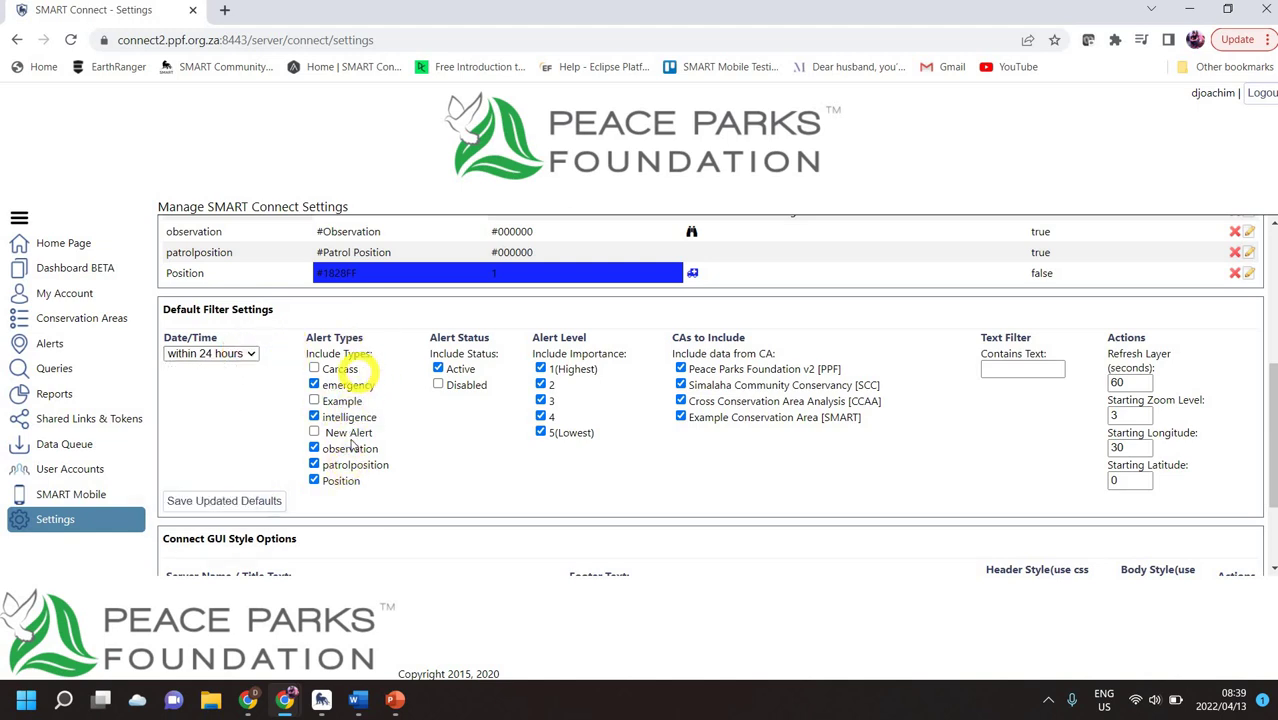
left_click(315, 369)
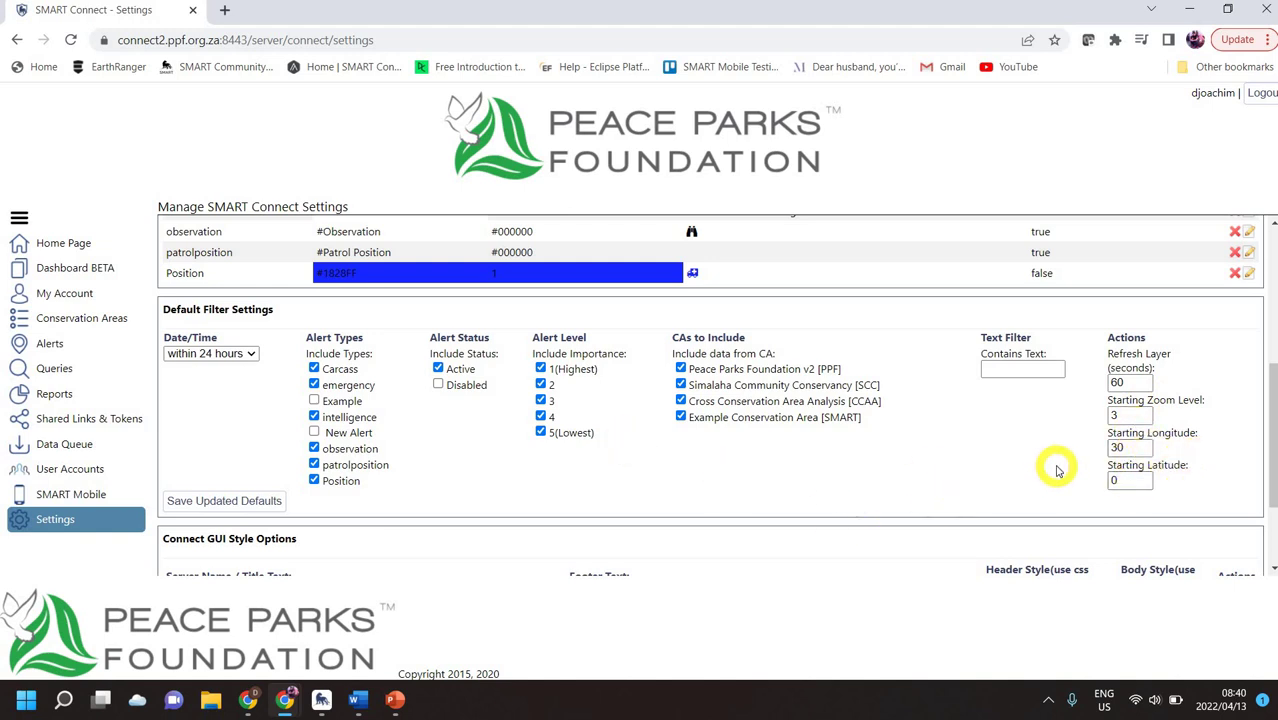
View the Alerts map zoomed over north-eastern South Africa, then go back to Settings.
left_click(66, 343)
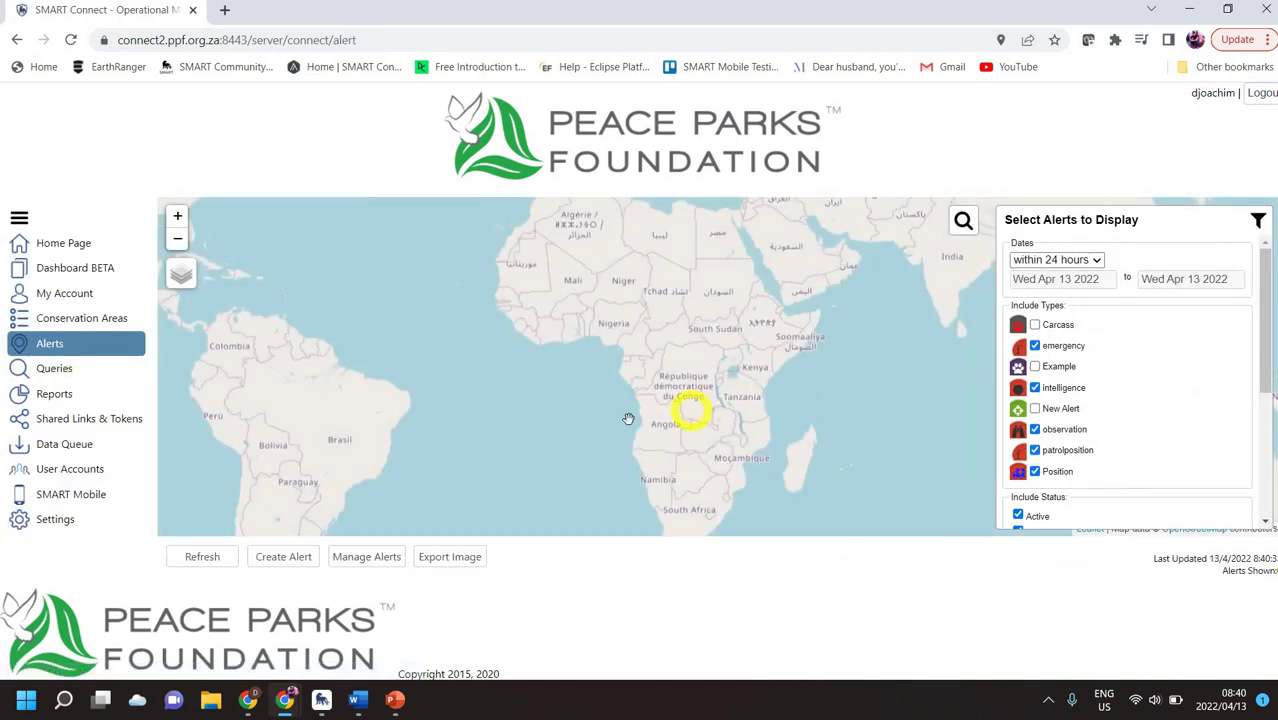
scroll(728, 490, "up", 3)
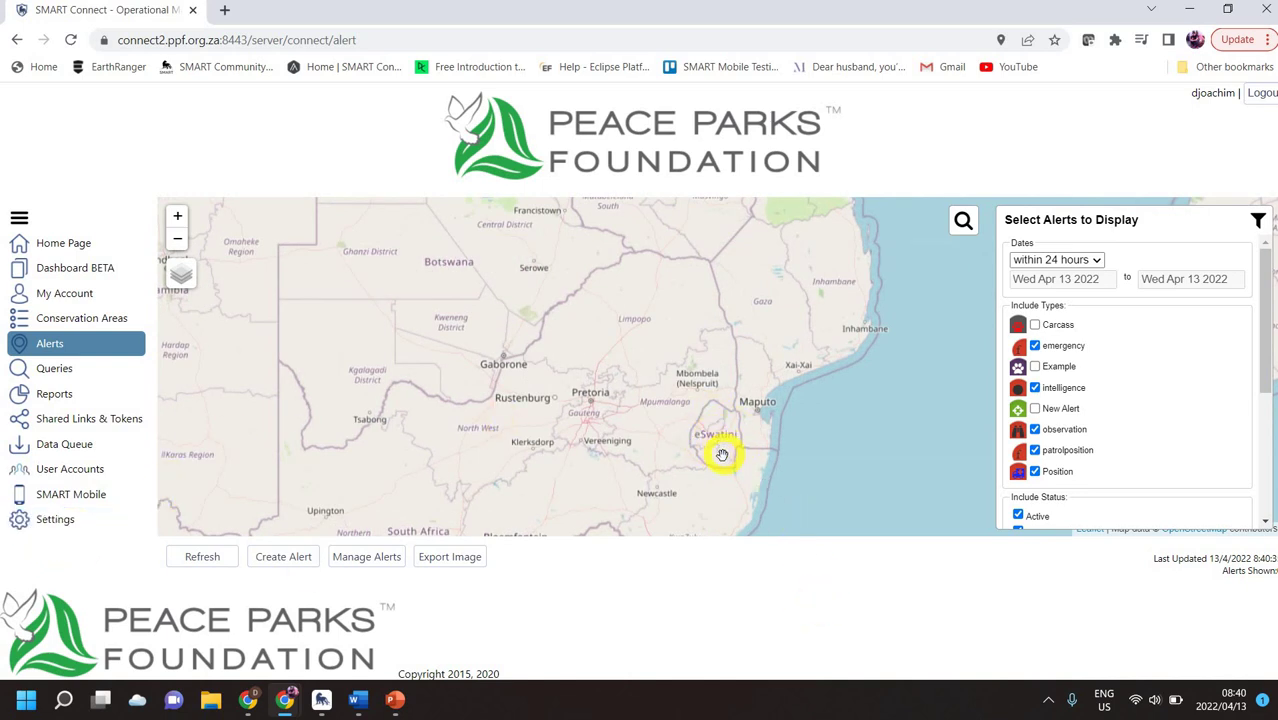
left_click(95, 519)
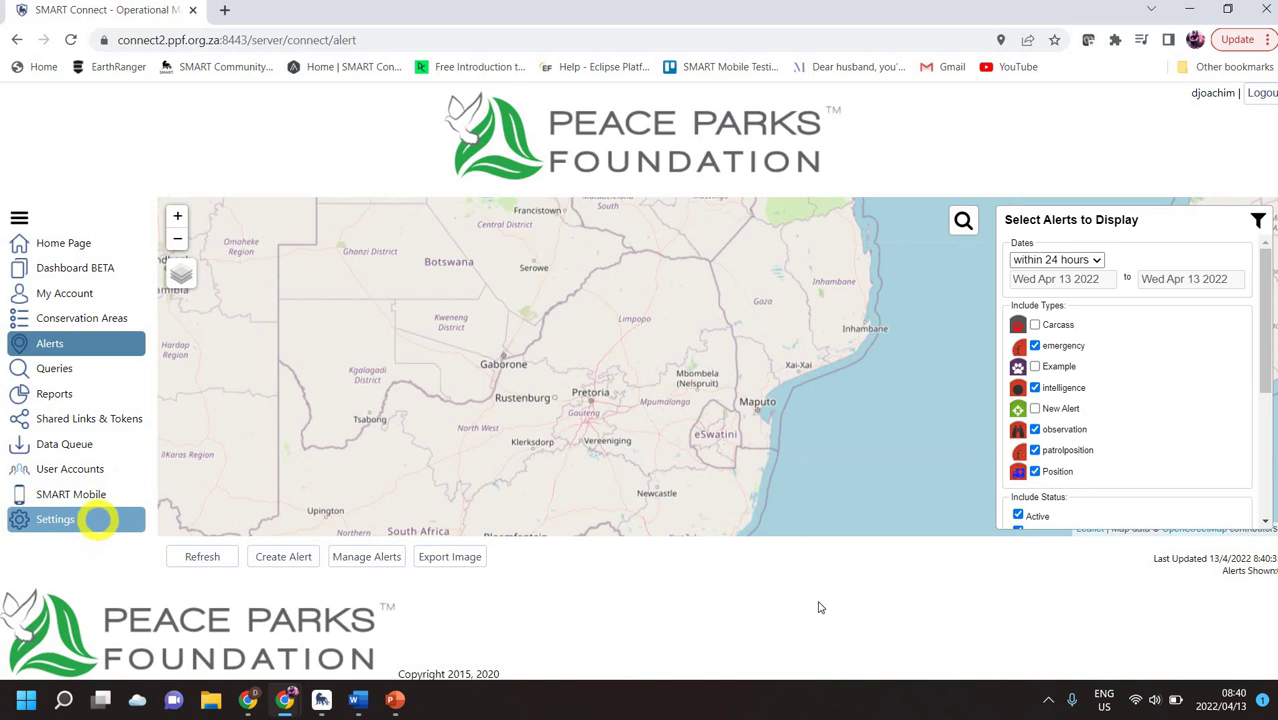
Tick Carcass under default Alert Types and save the updated default filters.
scroll(985, 540, "down", 5)
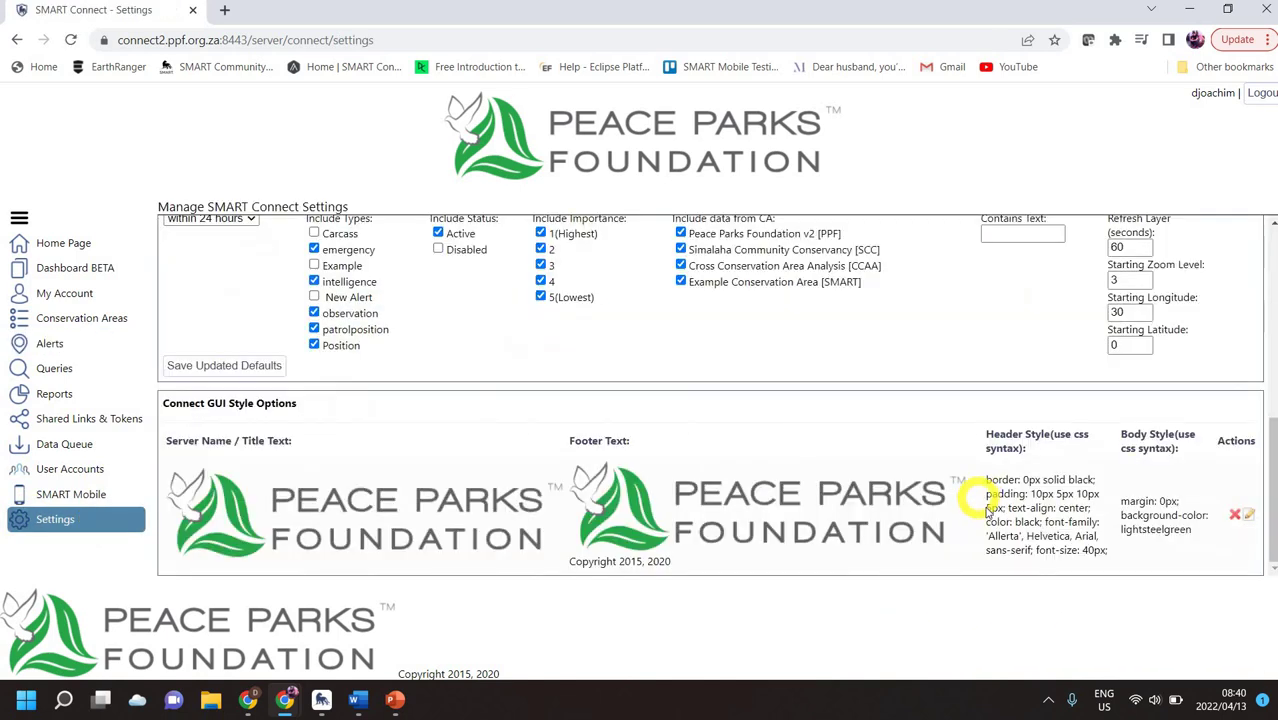
scroll(987, 512, "up", 1)
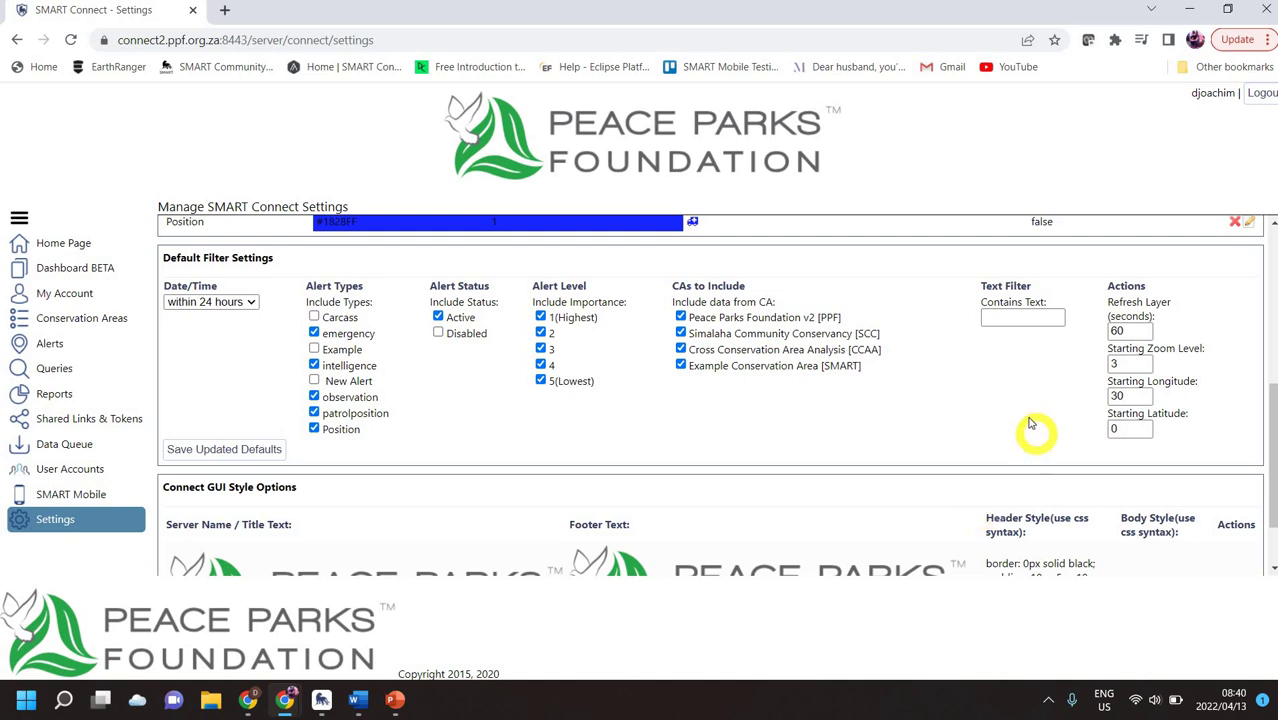
left_click(196, 453)
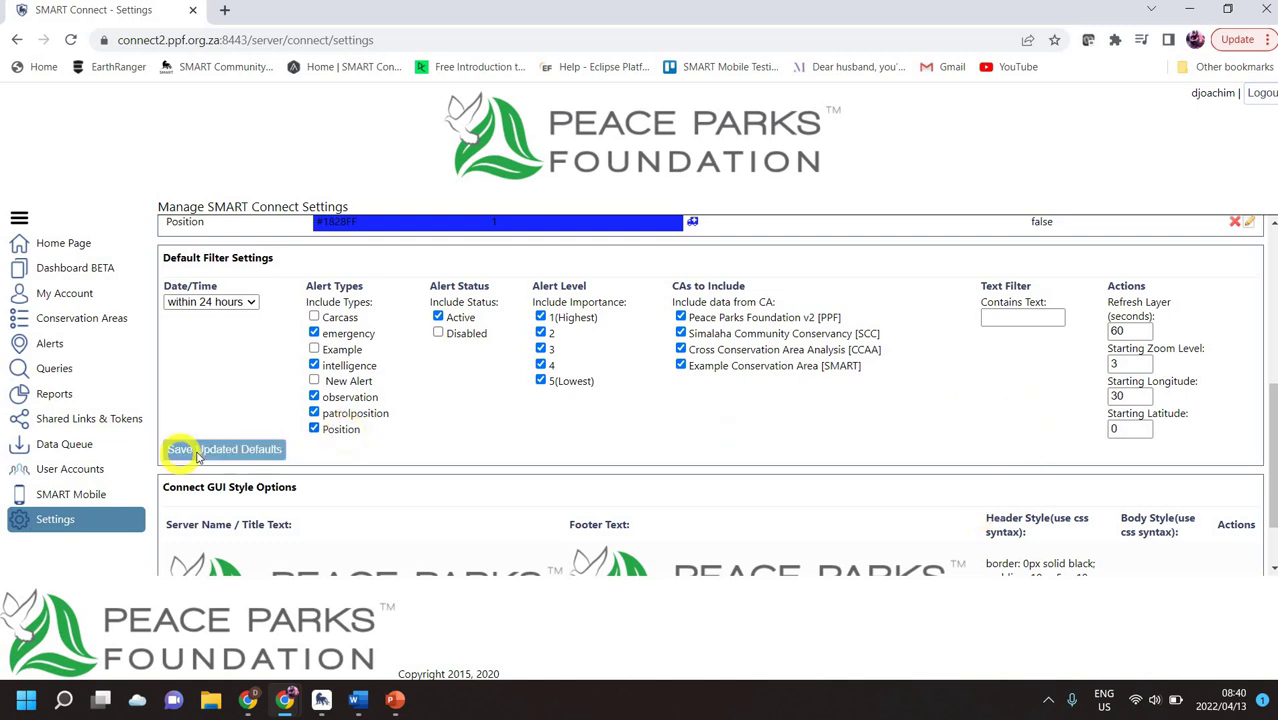
left_click(314, 318)
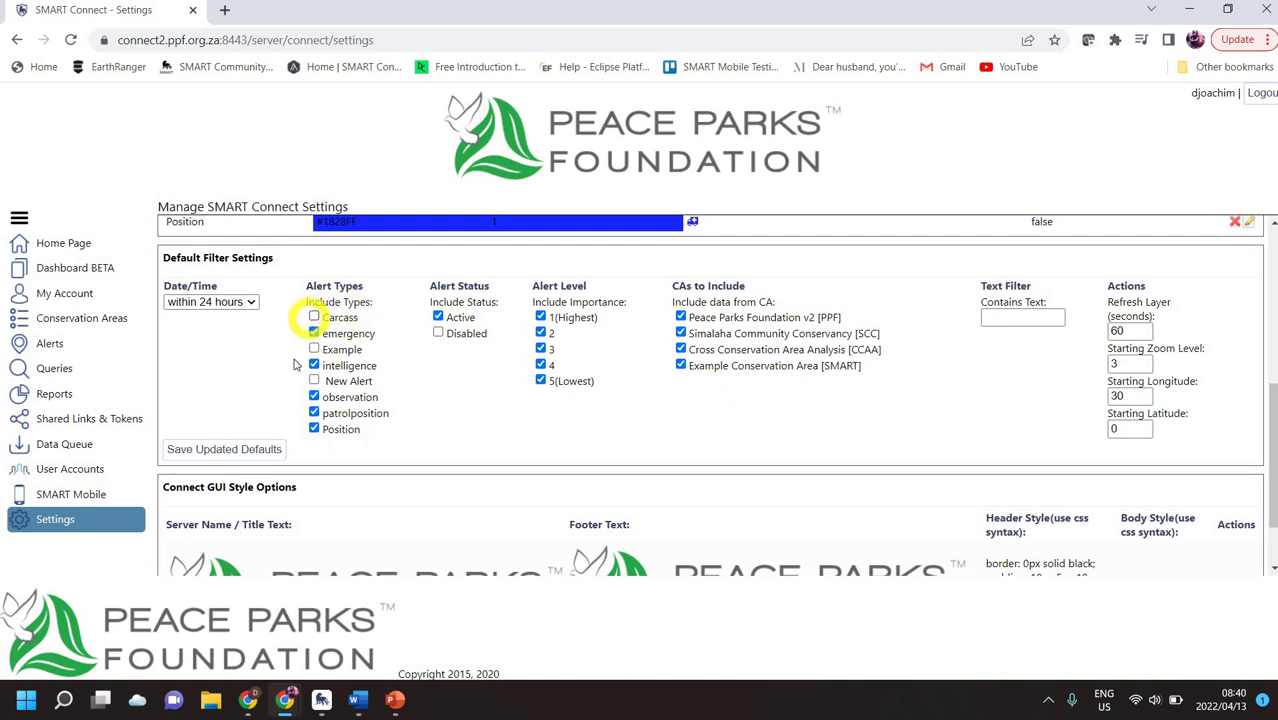
left_click(237, 455)
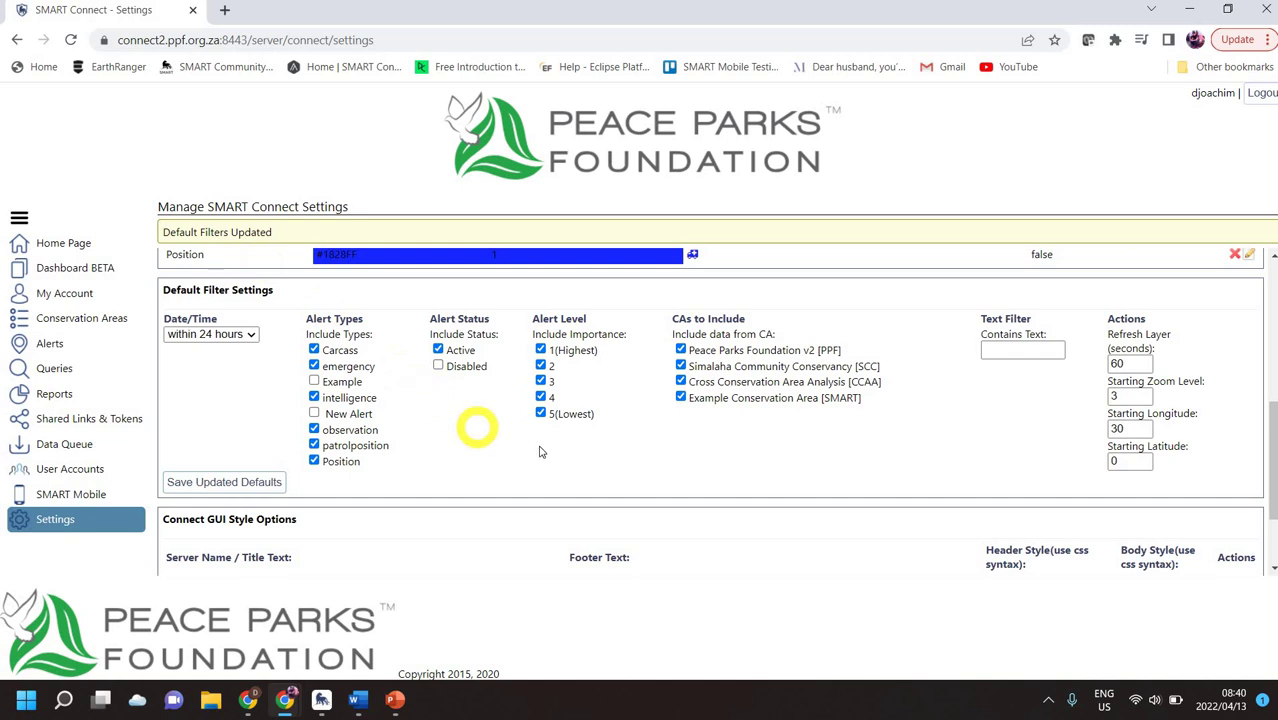
scroll(555, 460, "down", 2)
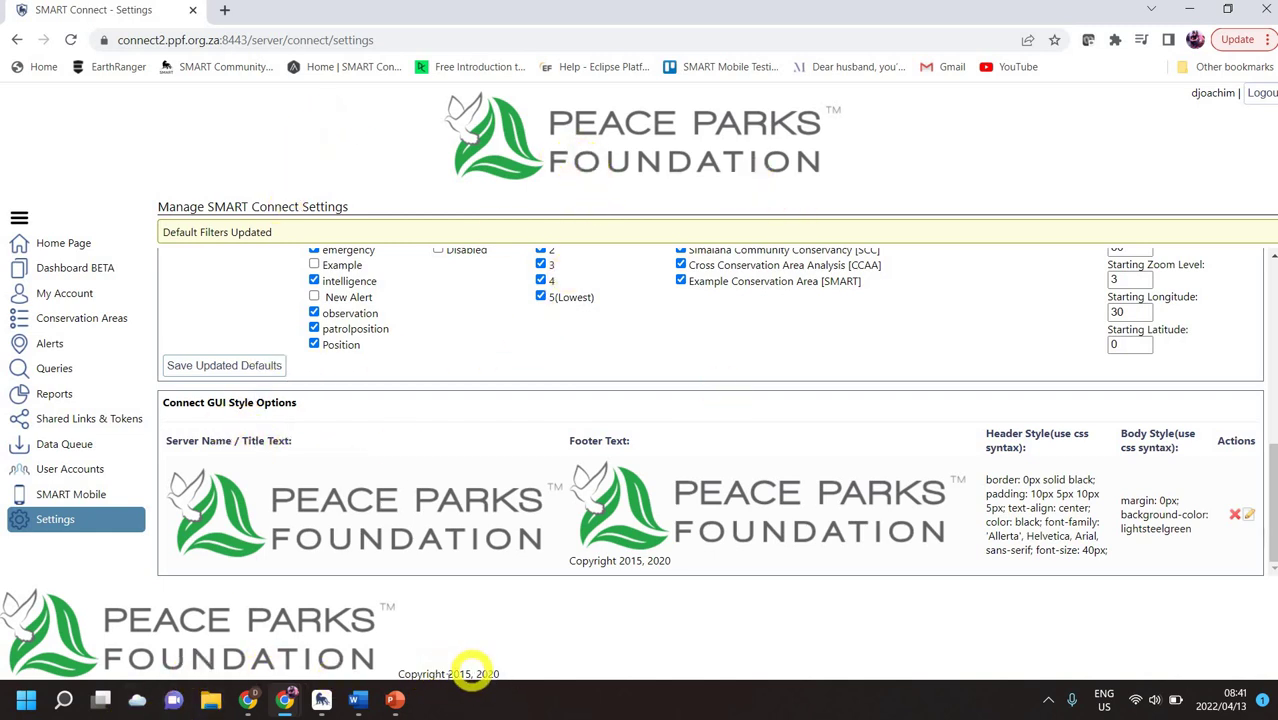
Edit the GUI style footer text so the copyright year 2020 becomes 2022, and update the style.
left_click(1248, 517)
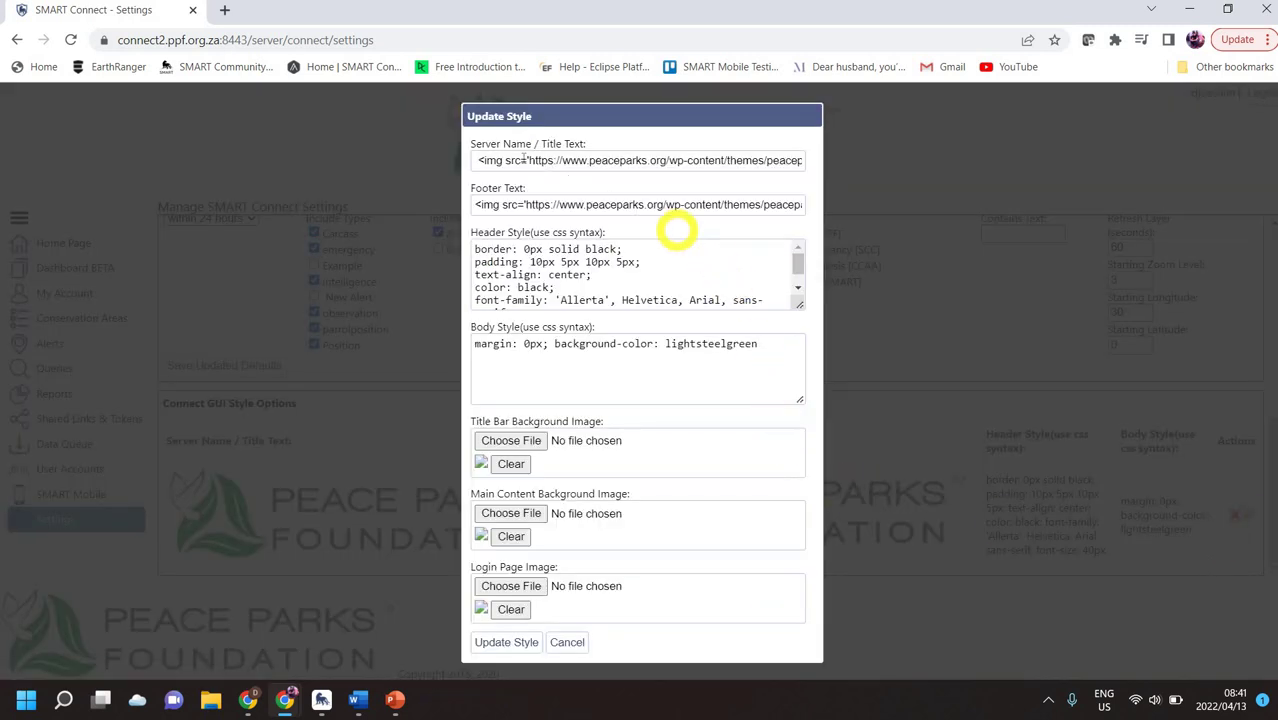
left_click_drag(519, 160, 861, 163)
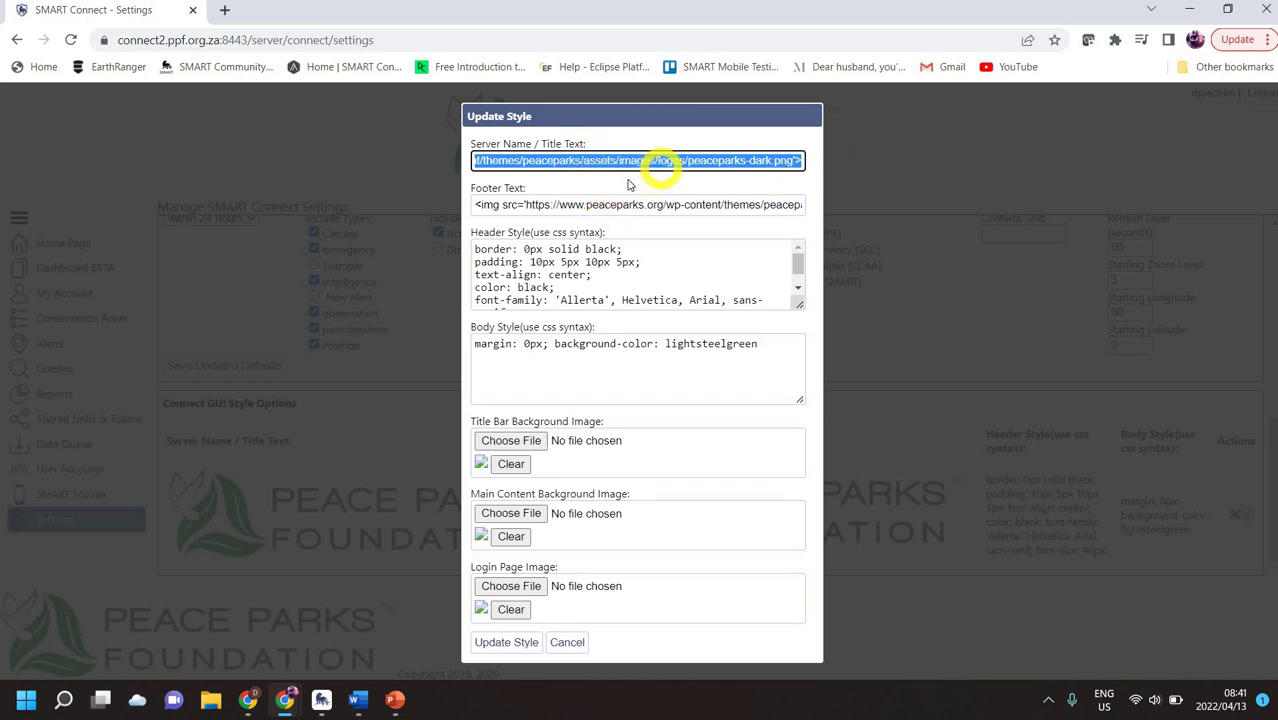
left_click(579, 208)
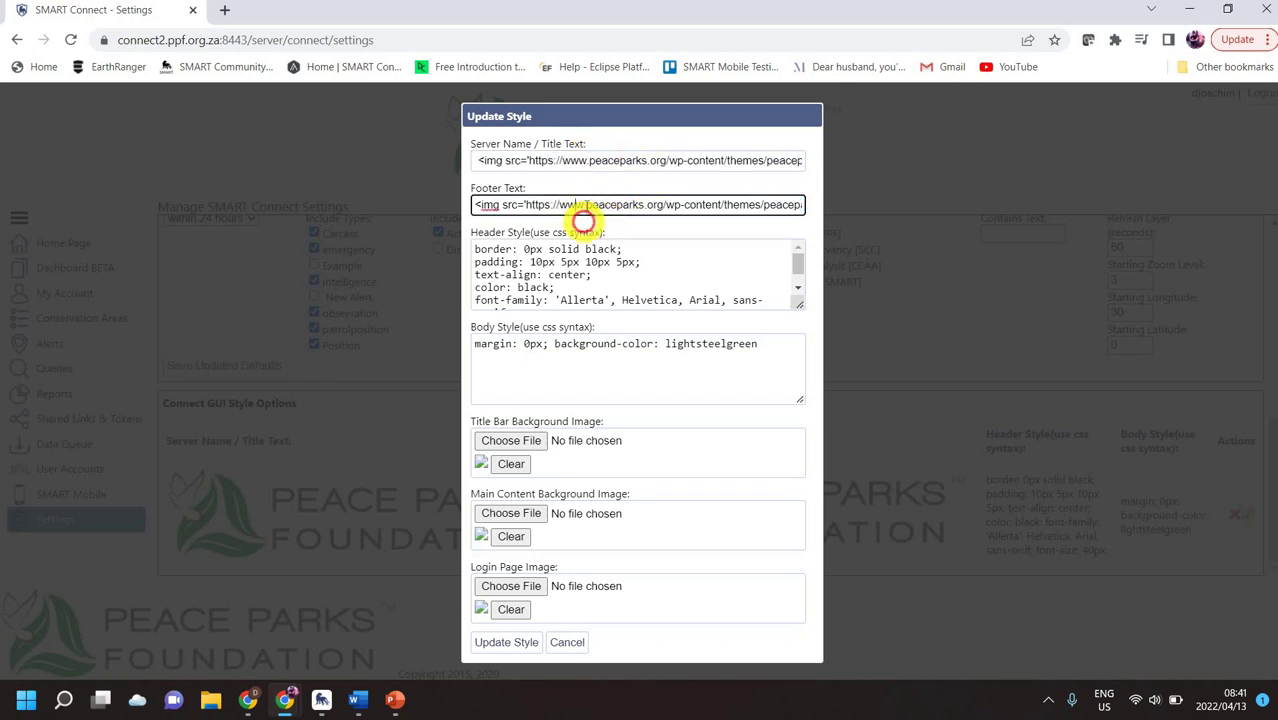
left_click_drag(586, 205, 641, 206)
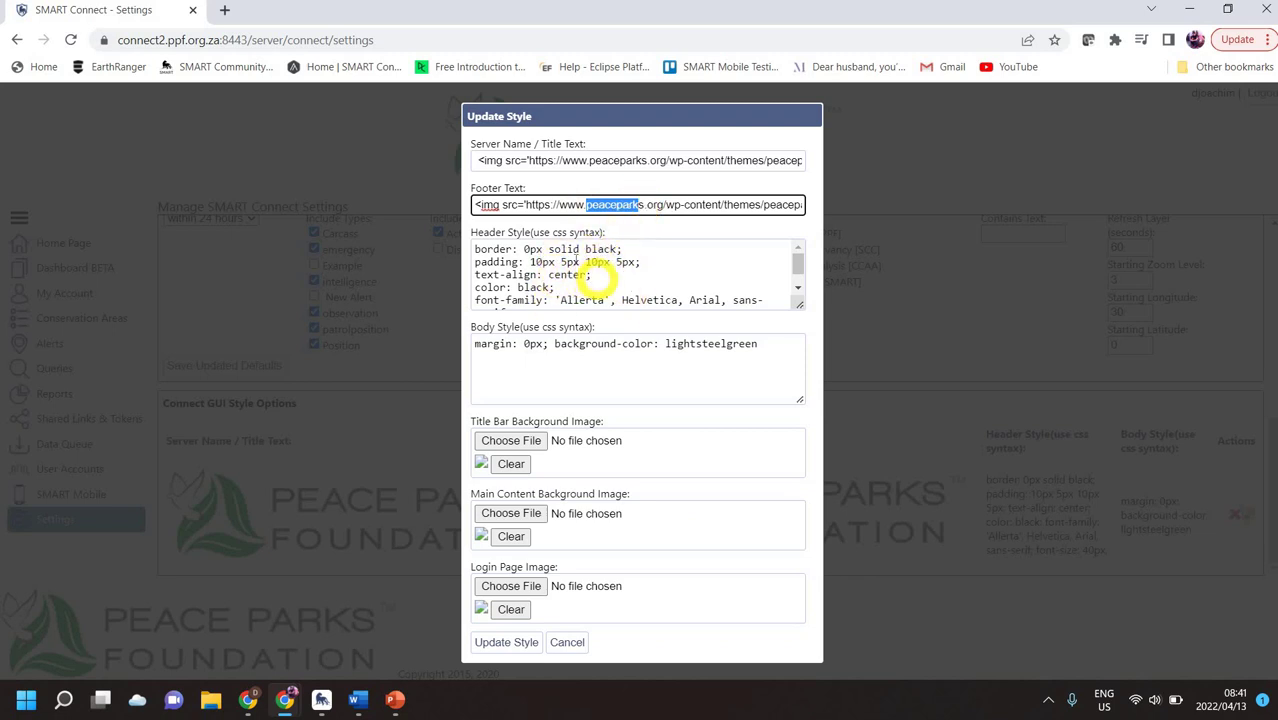
scroll(628, 288, "down", 1)
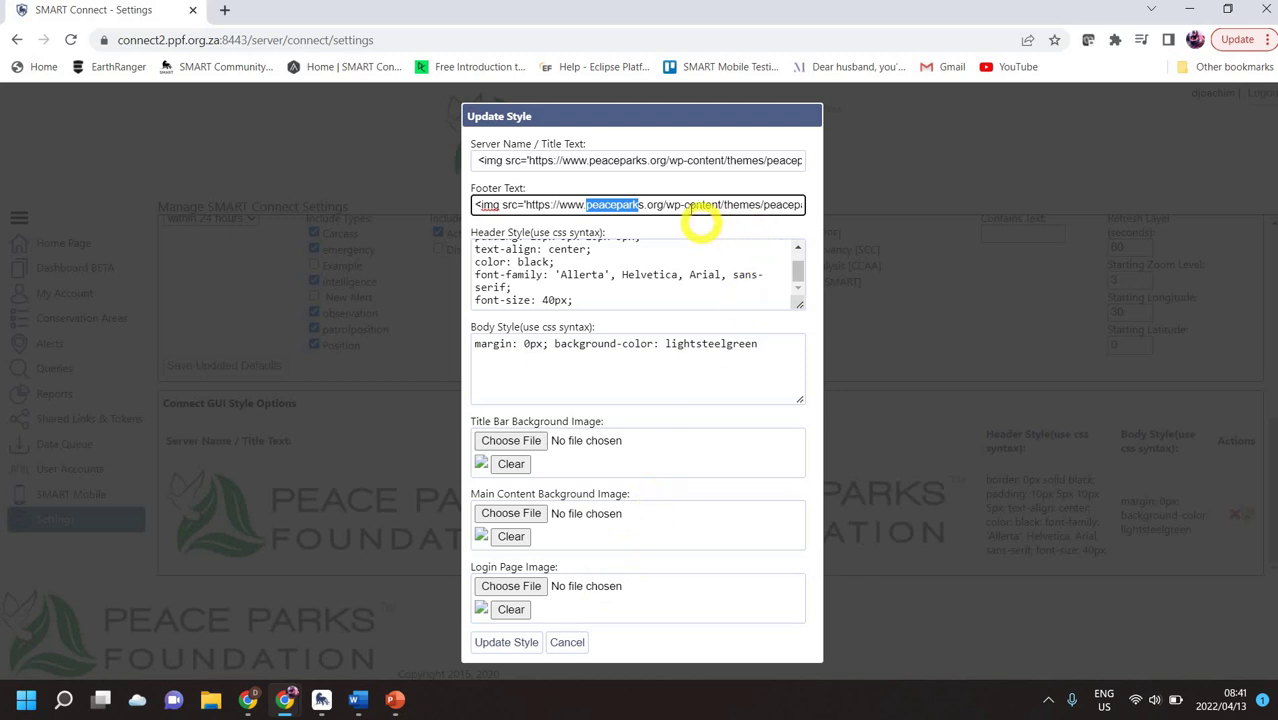
left_click_drag(690, 205, 876, 205)
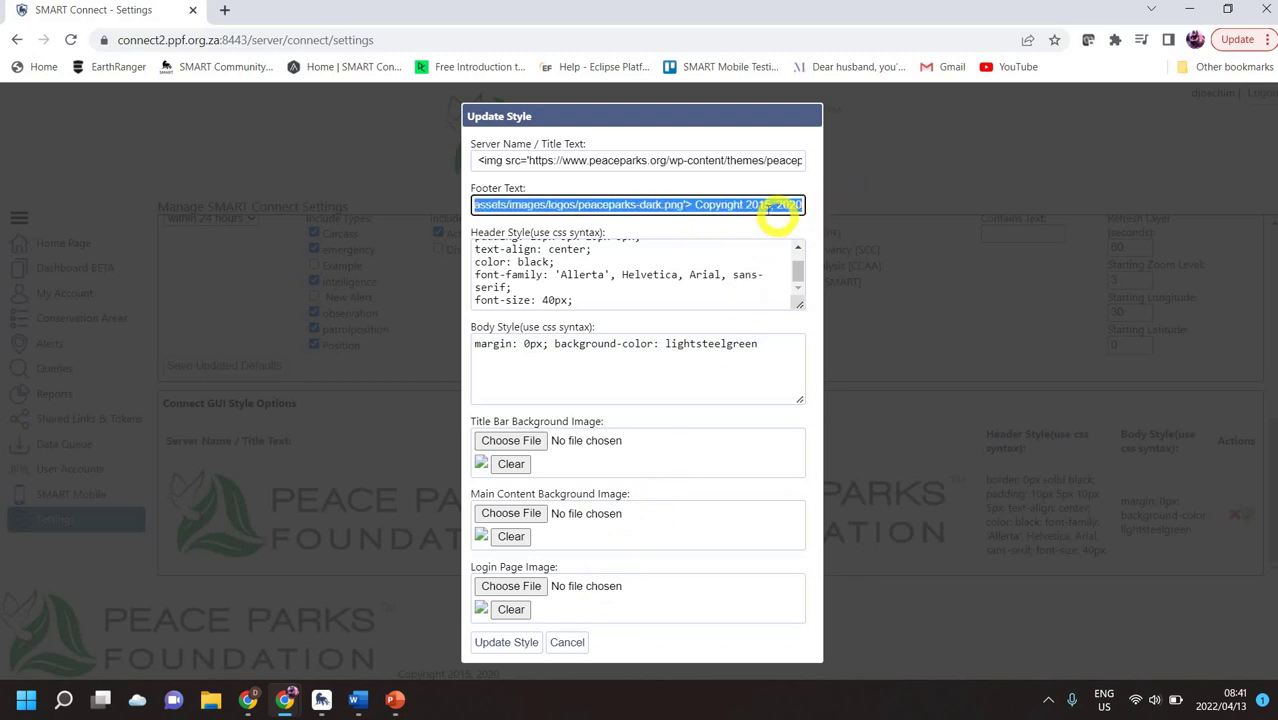
left_click(842, 350)
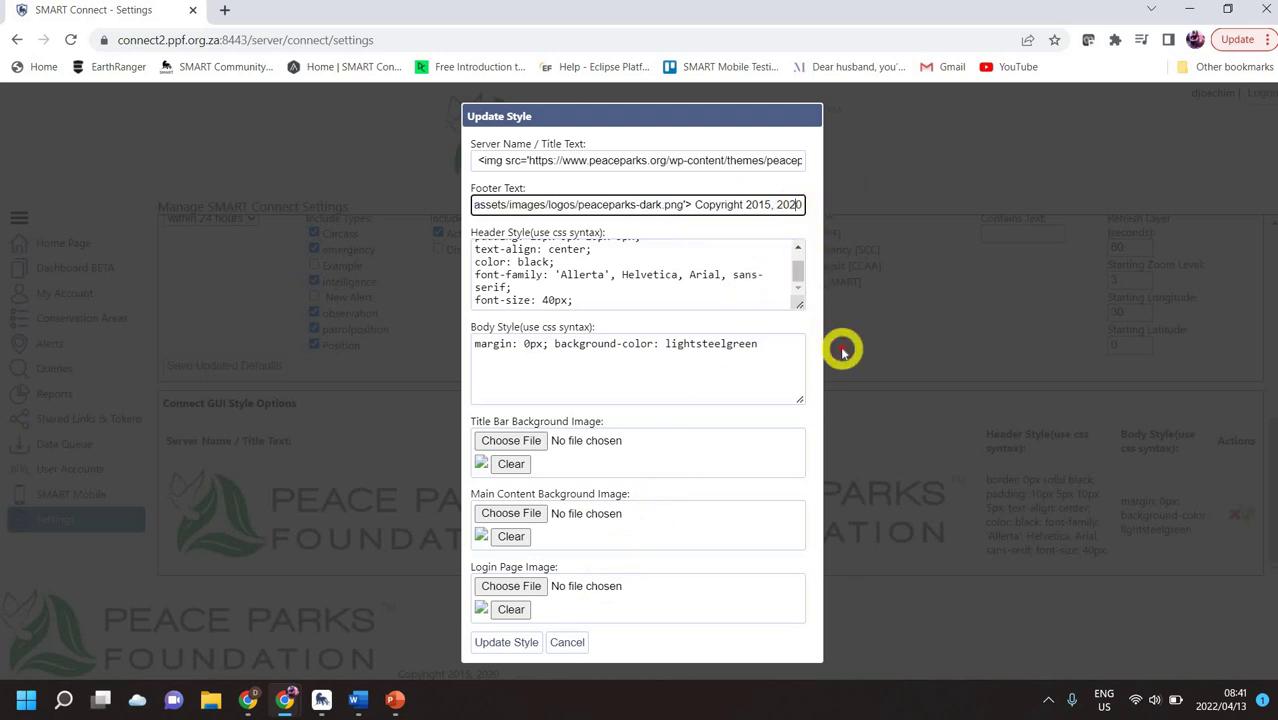
key("BackSpace")
type("2")
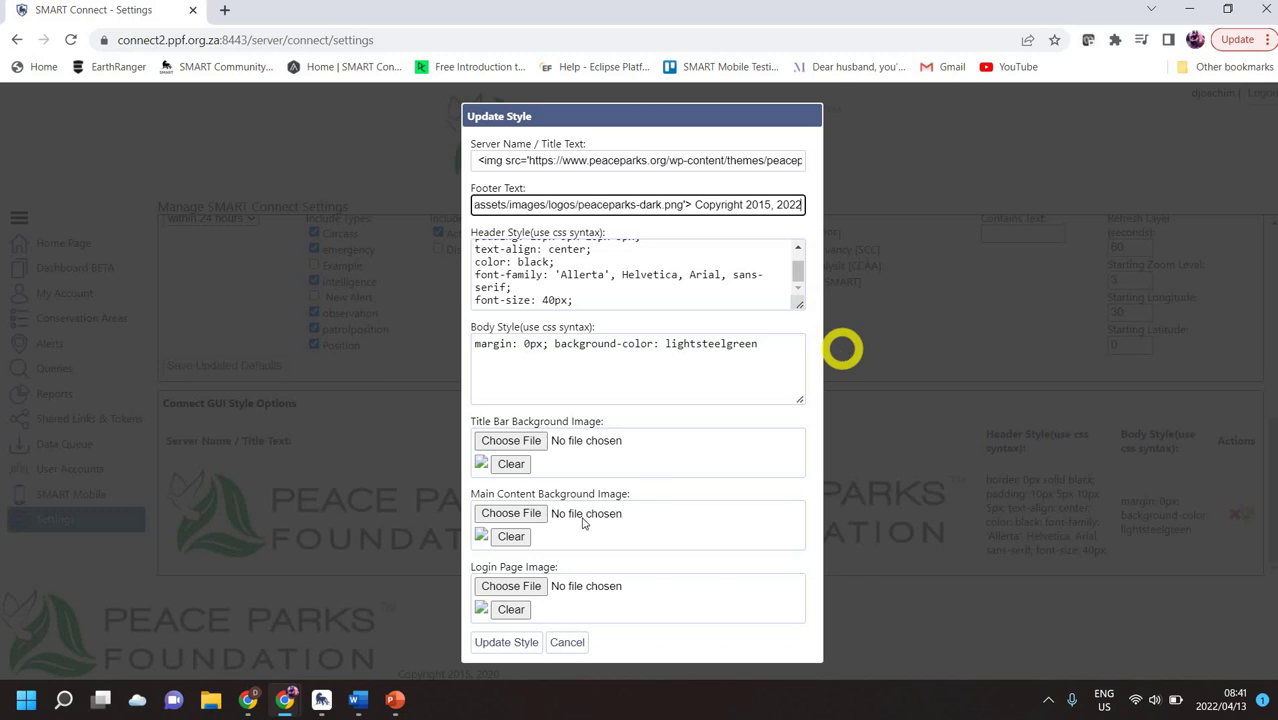
left_click(519, 644)
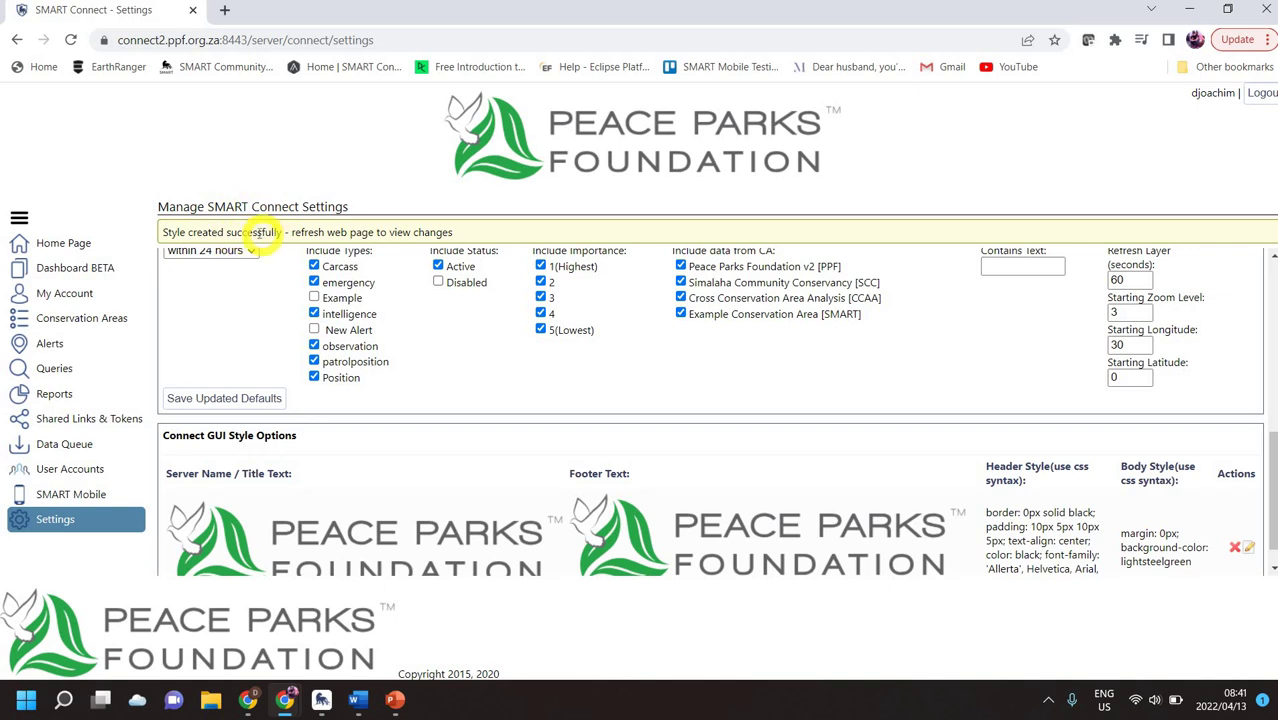
Reload the Settings page so the footer shows 'Copyright 2015, 2022'.
left_click(70, 40)
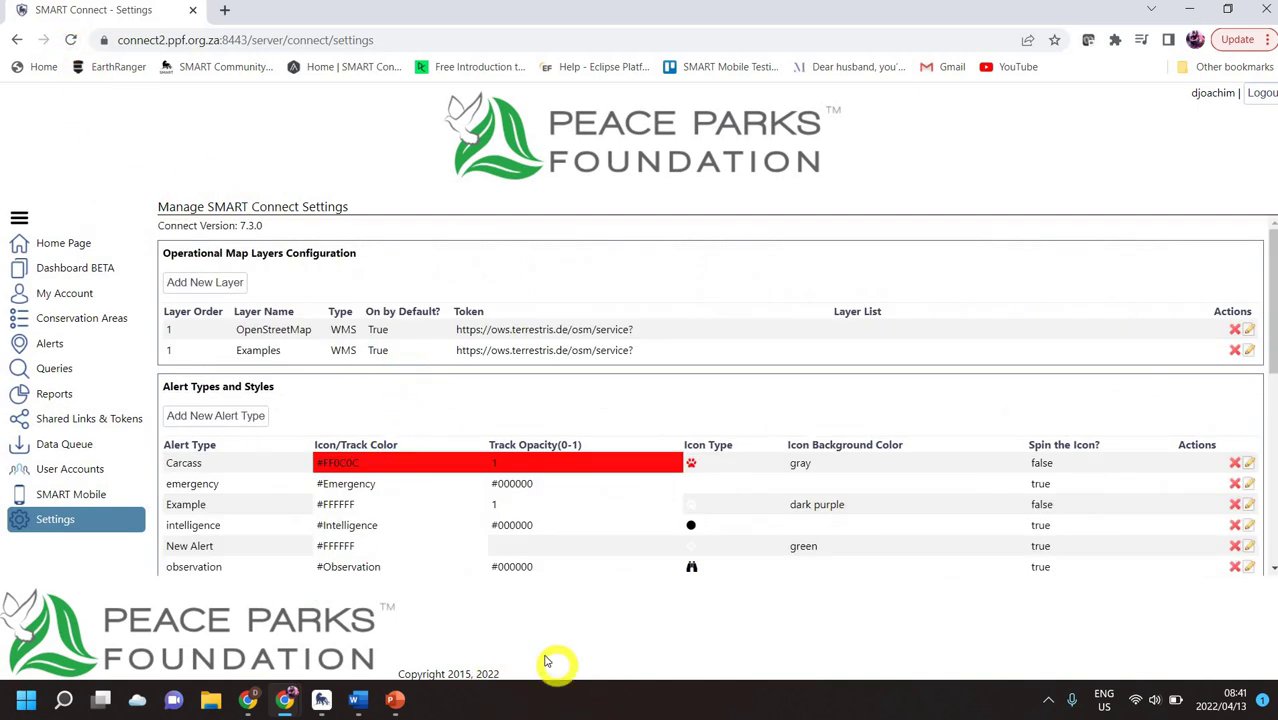